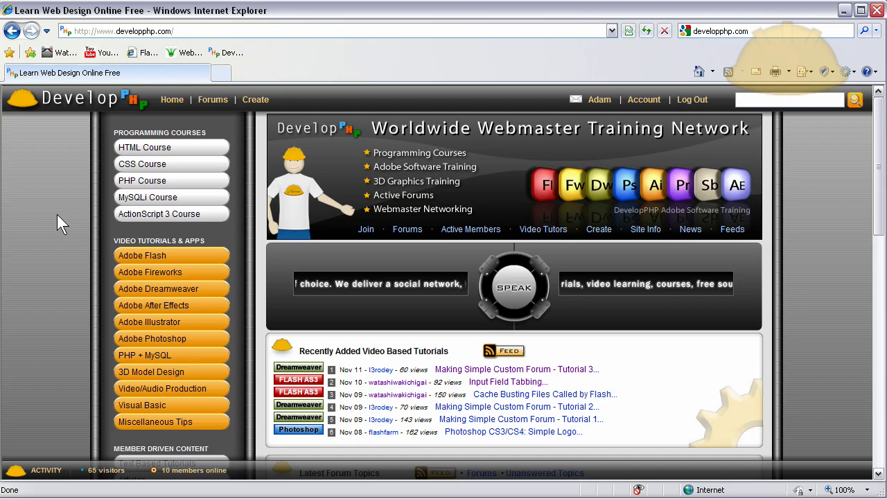
# Open the Adobe Flash tutorial index on DevelopPHP and browse its list.
pyautogui.click(178, 258)
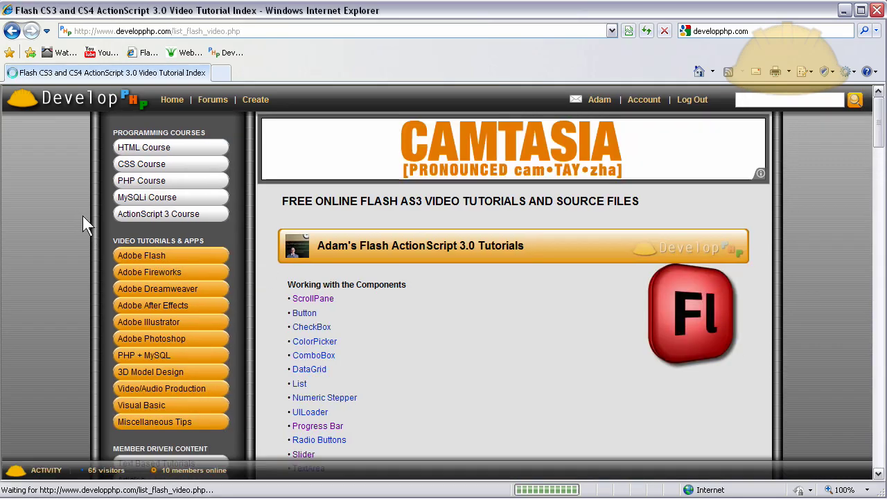
pyautogui.scroll(-8, 374, 255)
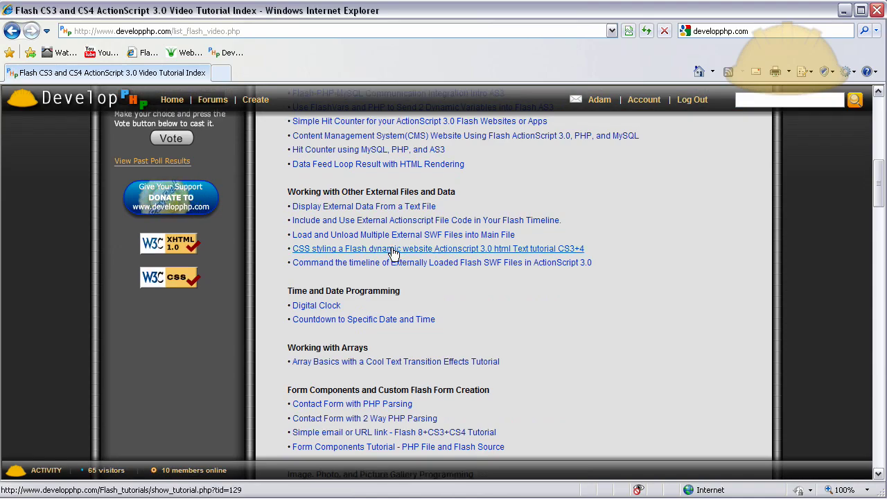
pyautogui.scroll(3, 388, 252)
pyautogui.scroll(5, 381, 259)
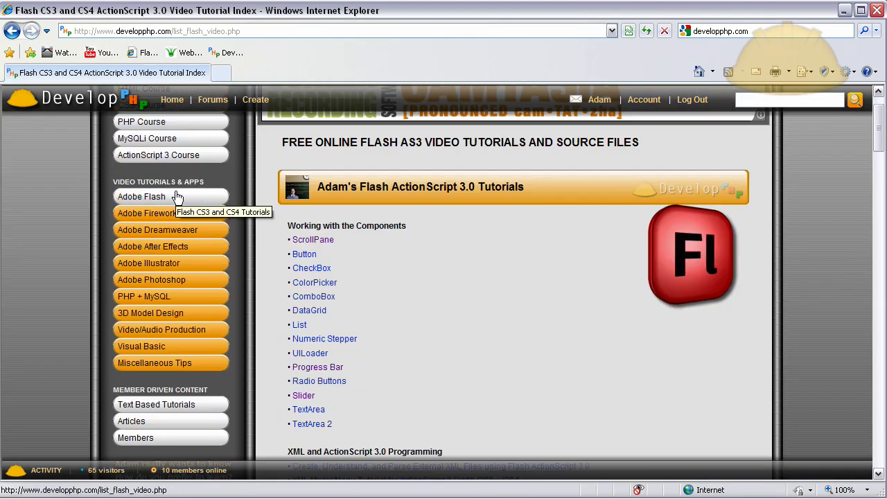
pyautogui.scroll(-3, 187, 201)
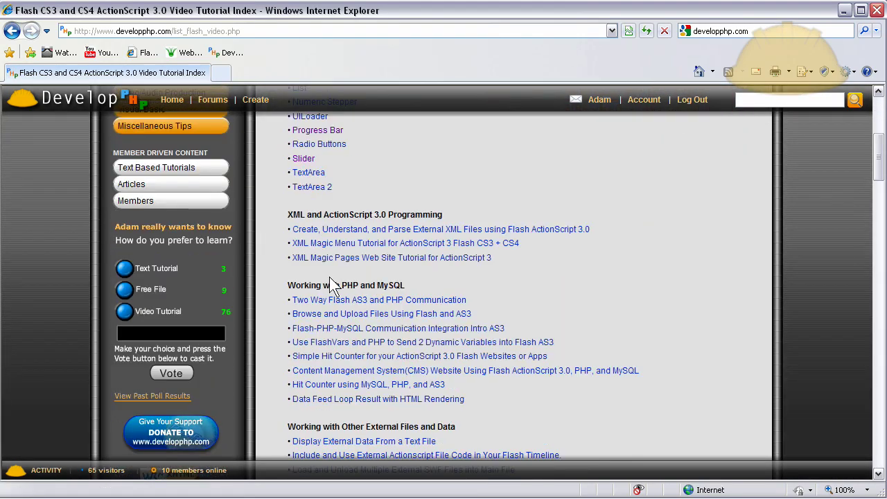
pyautogui.scroll(-4, 329, 273)
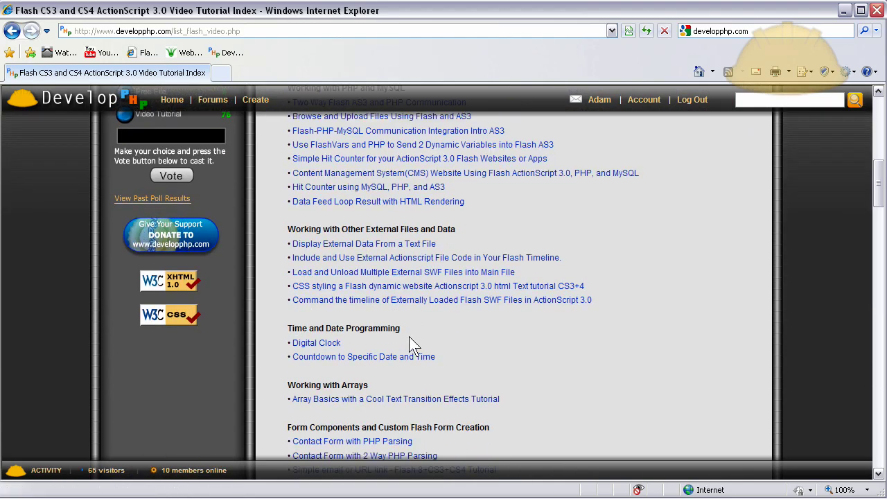
pyautogui.scroll(-3, 416, 337)
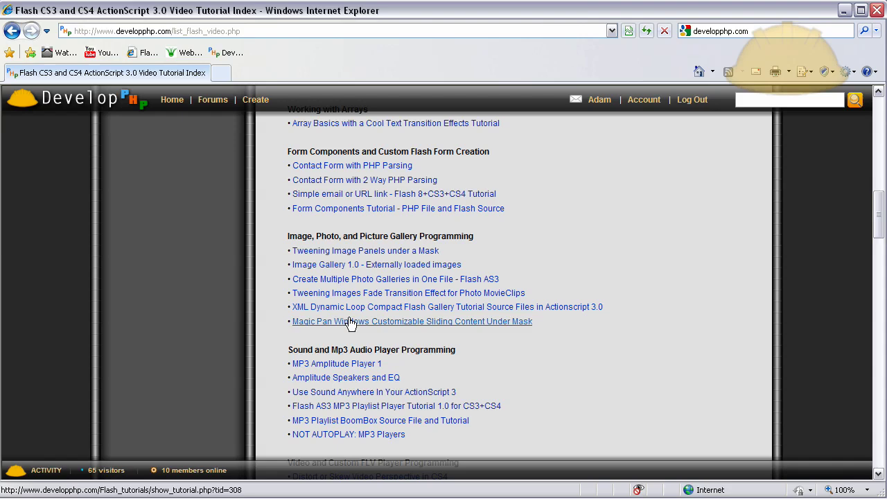
# Open the Magic Pan Windows tutorial page and scroll to its source files link.
pyautogui.click(454, 323)
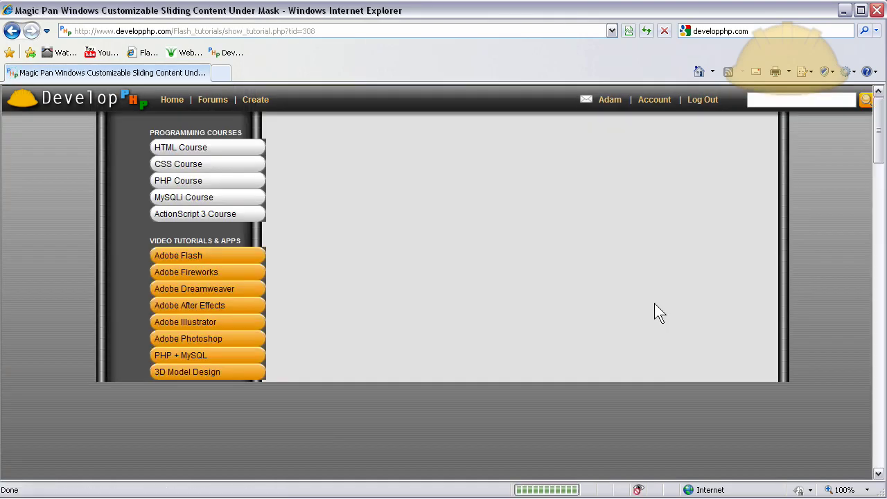
pyautogui.scroll(-2, 706, 303)
pyautogui.scroll(-2, 726, 303)
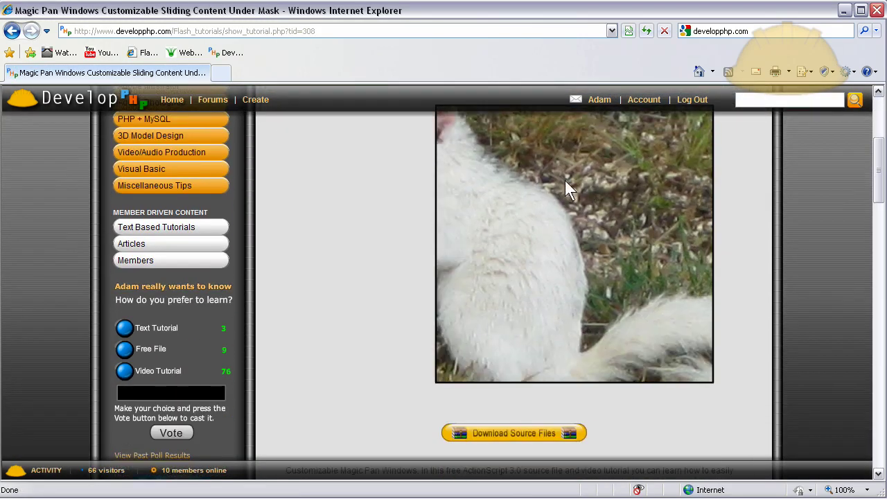
pyautogui.scroll(1, 575, 208)
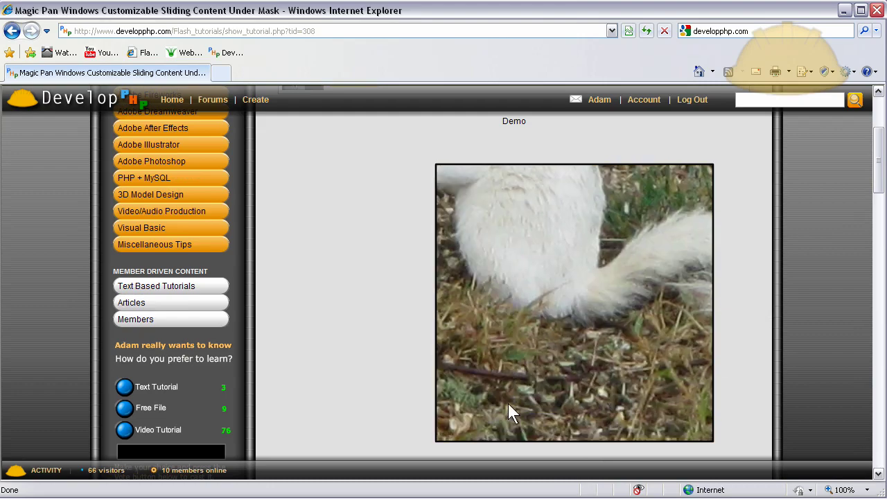
pyautogui.scroll(-2, 724, 293)
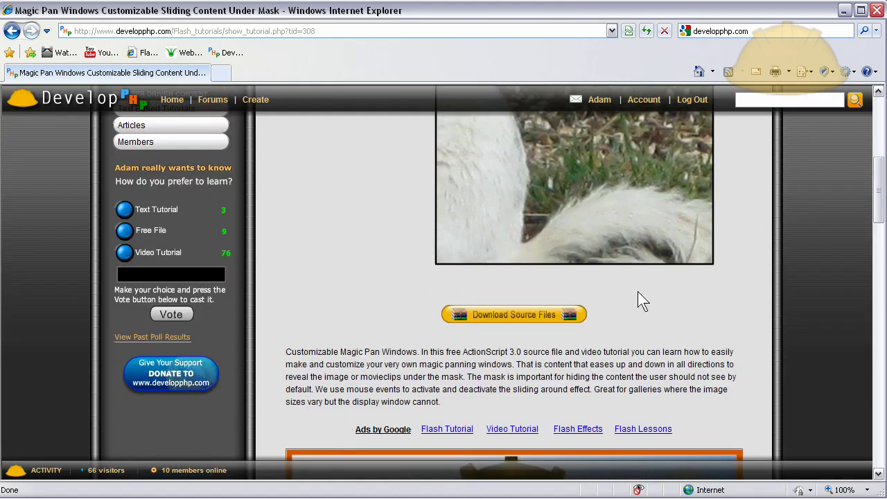
# Download the Magic Pan Windows source zip to the Desktop and close Internet Explorer.
pyautogui.click(791, 288)
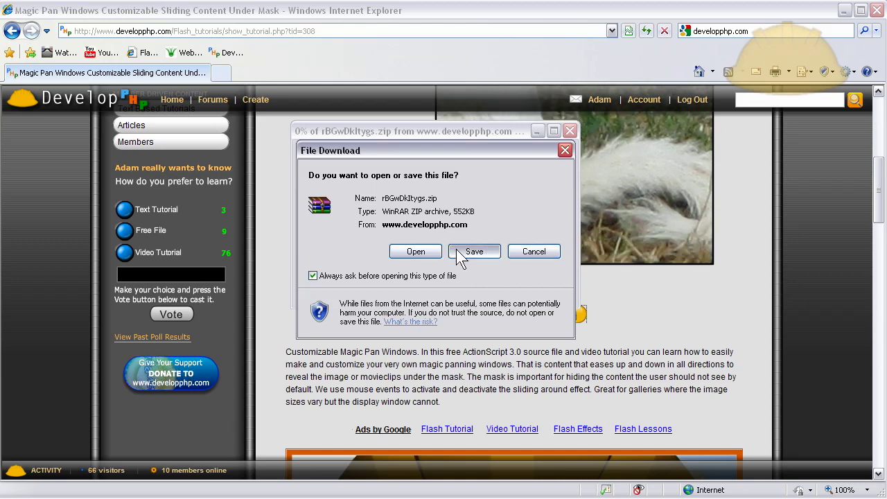
pyautogui.click(469, 252)
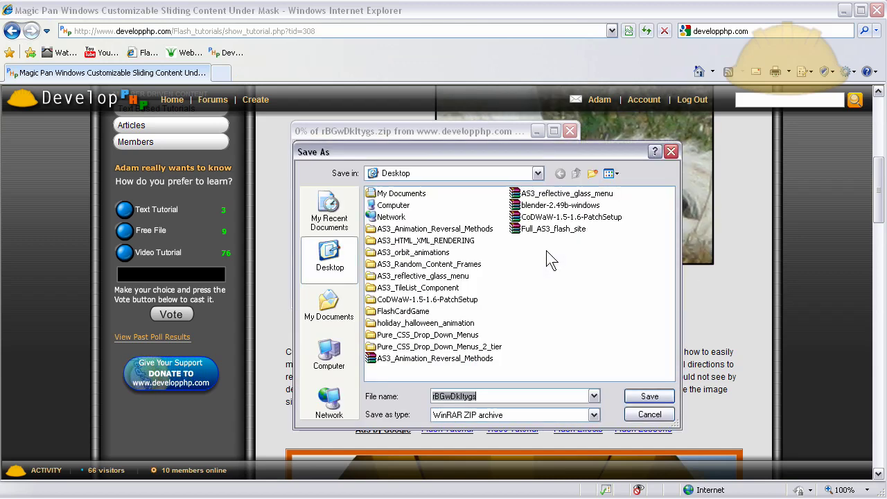
pyautogui.click(649, 399)
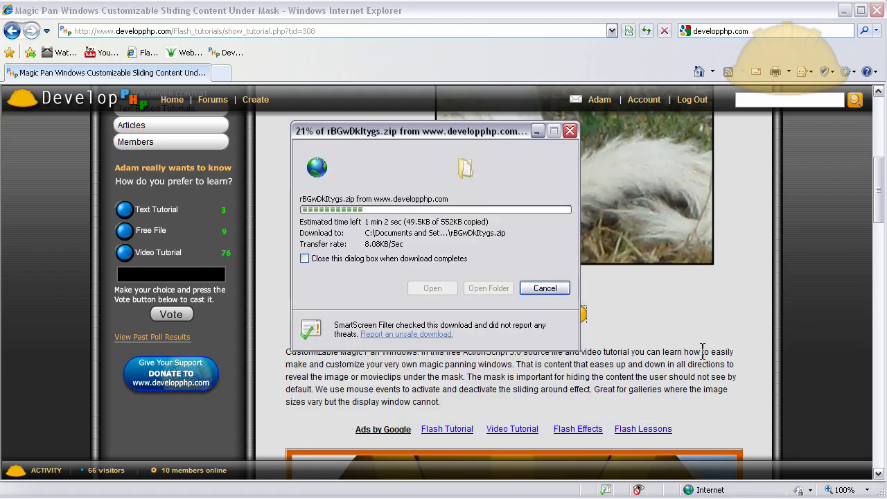
pyautogui.click(875, 11)
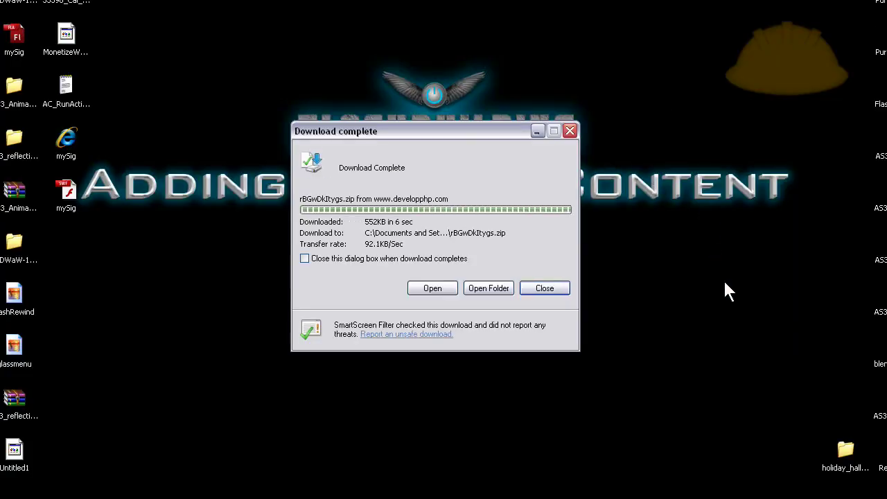
# Dismiss the download and license notices, then extract the zip to a Desktop folder.
pyautogui.click(542, 292)
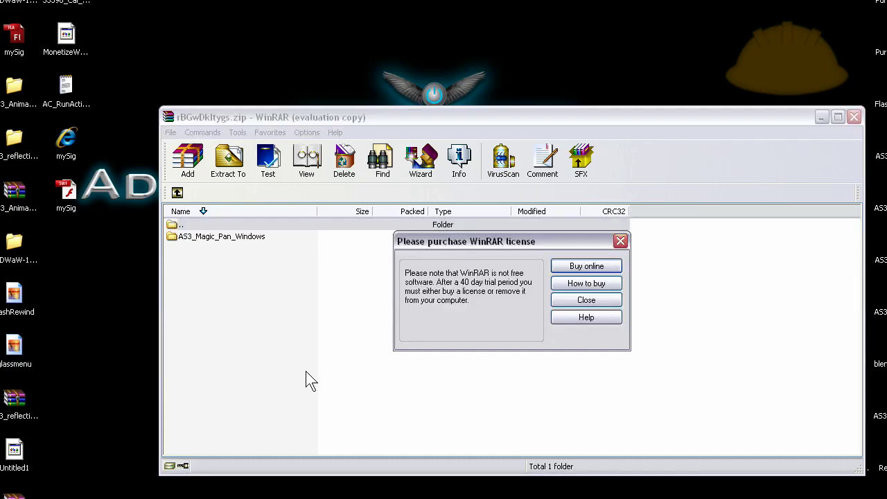
pyautogui.click(586, 301)
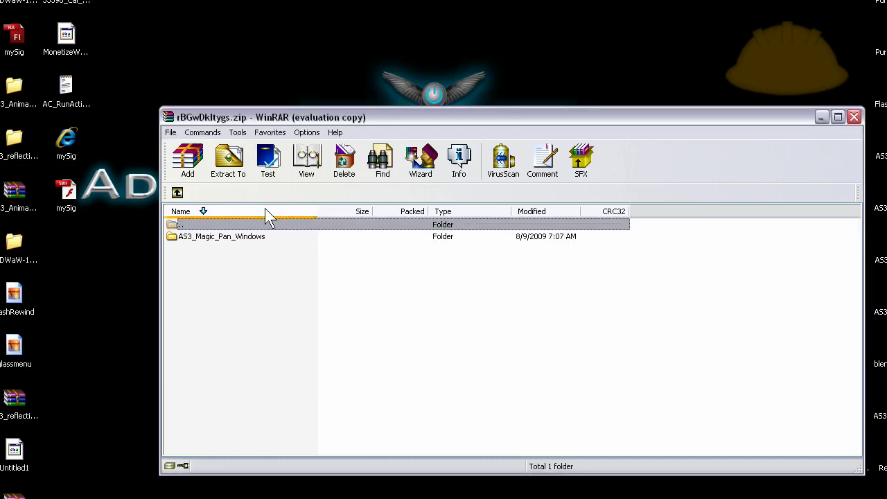
pyautogui.click(228, 159)
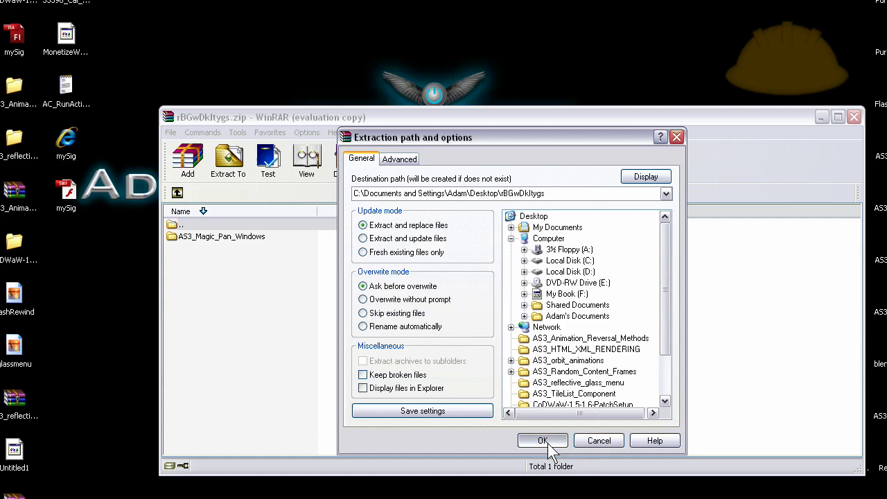
pyautogui.click(542, 440)
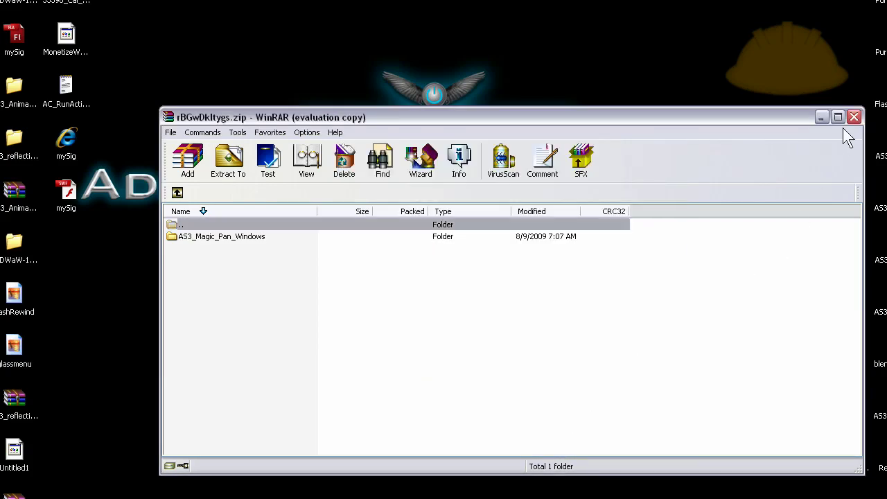
# Close WinRAR and open AS3_Magic_Pan_Windows.fla from the extracted folder in Flash.
pyautogui.click(854, 117)
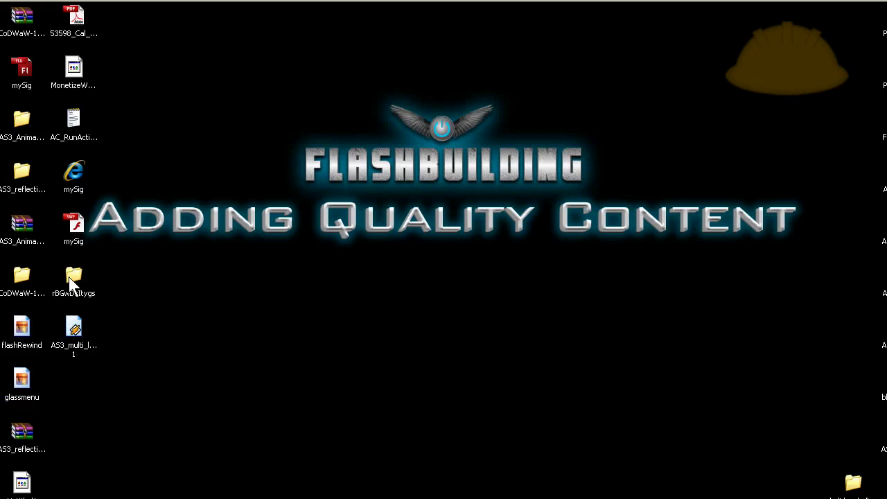
pyautogui.doubleClick(73, 281)
pyautogui.doubleClick(241, 145)
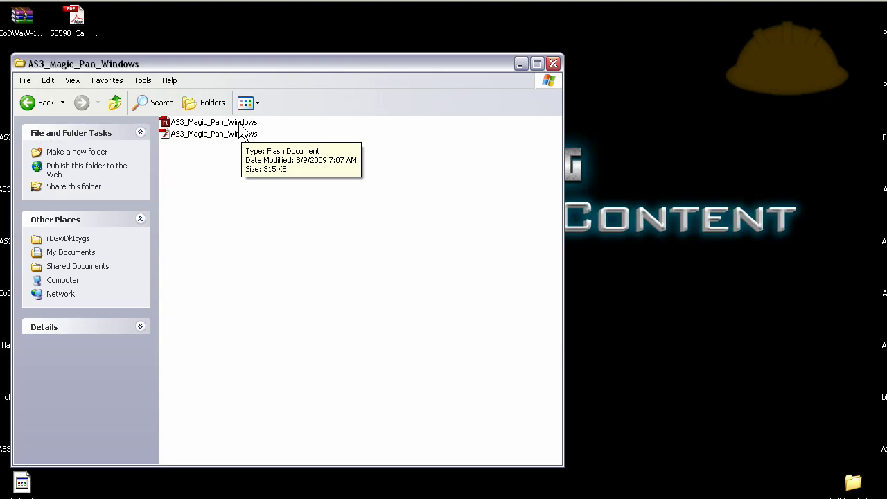
pyautogui.doubleClick(207, 125)
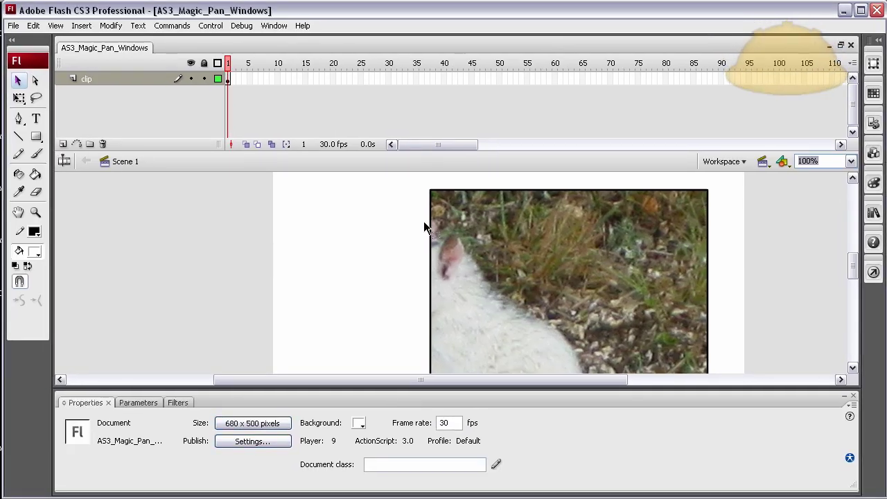
# Shift the wholeMagicWindow clip leftward on the stage, test-previewing the panning movie.
pyautogui.click(503, 232)
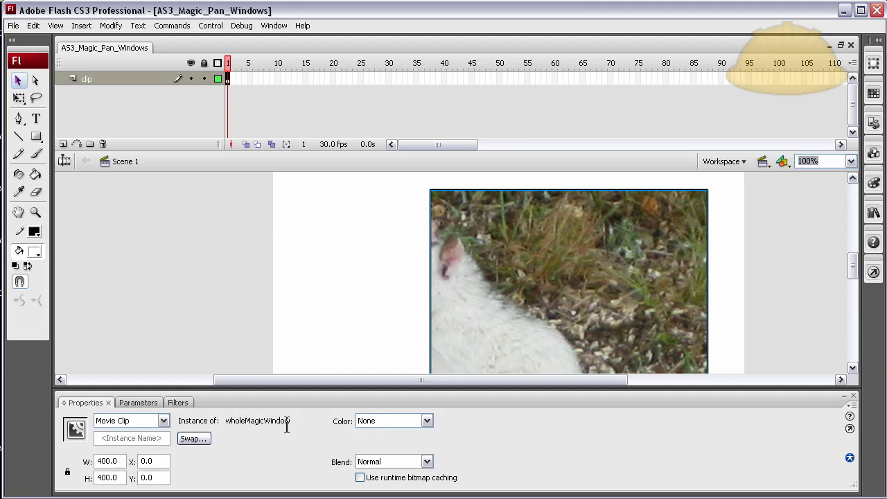
pyautogui.click(354, 278)
pyautogui.click(524, 251)
pyautogui.scroll(3, 524, 251)
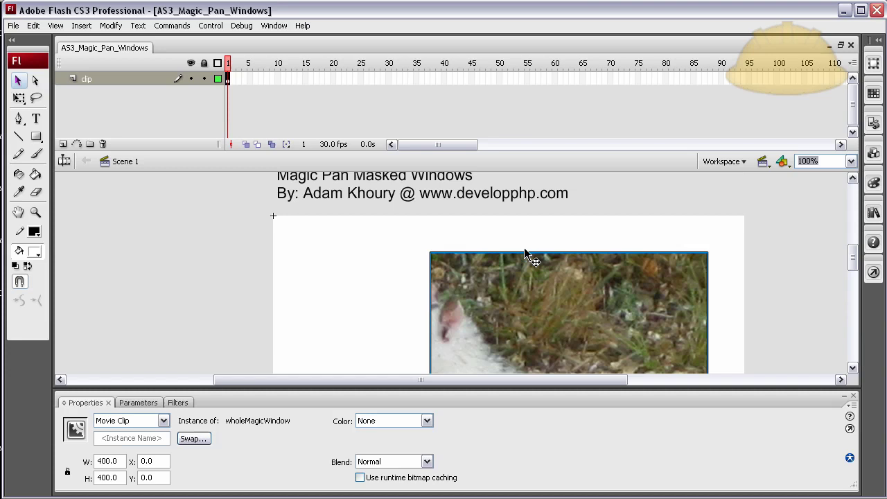
pyautogui.scroll(3, 477, 266)
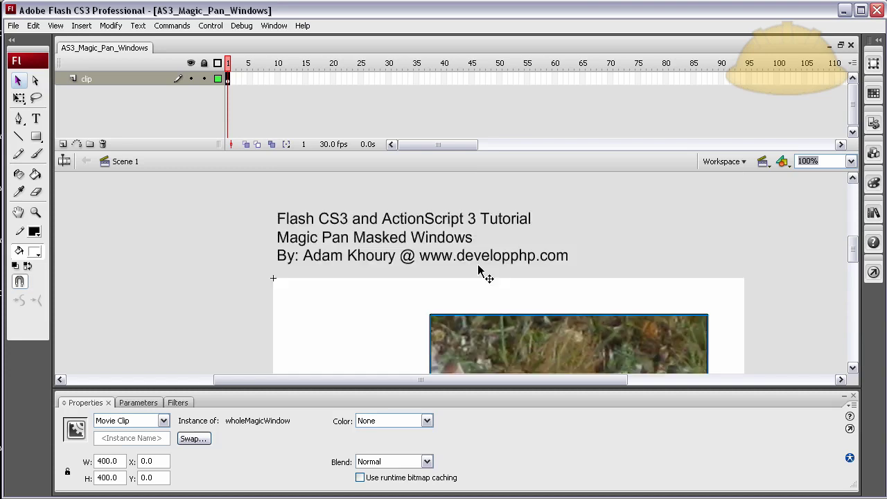
pyautogui.scroll(-3, 612, 363)
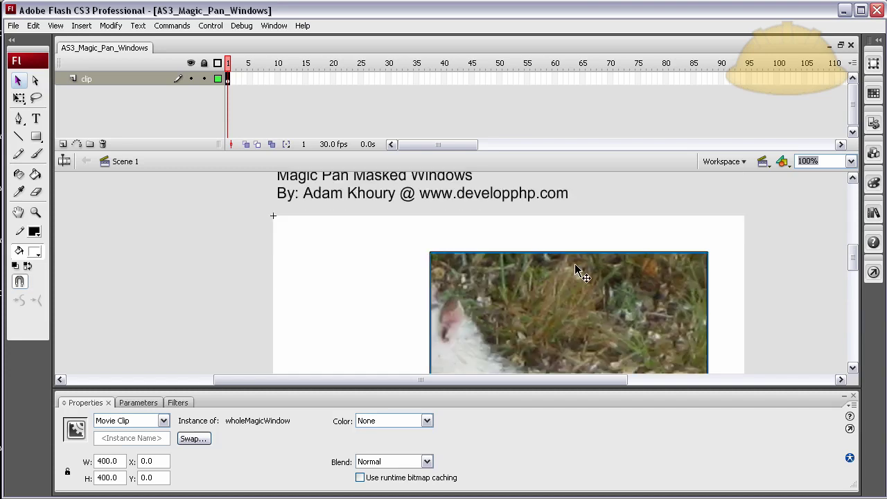
pyautogui.moveTo(495, 269); pyautogui.dragTo(476, 268)
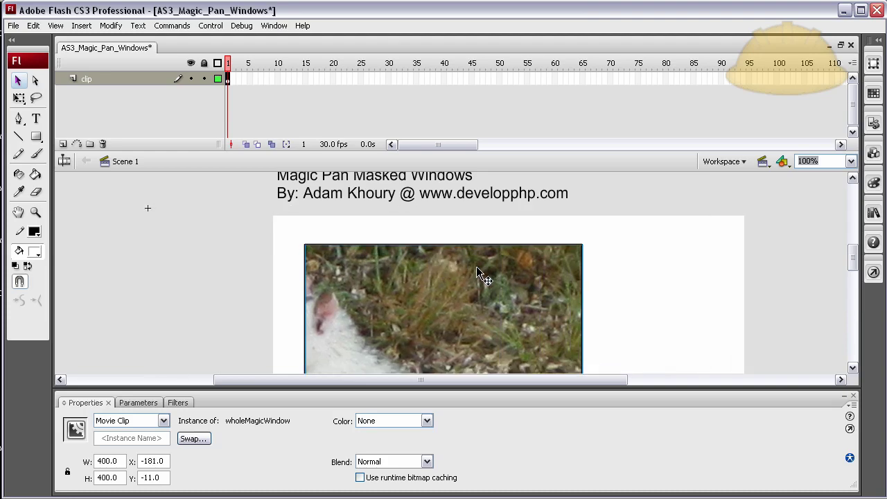
pyautogui.hotkey('ctrl', 'Return')
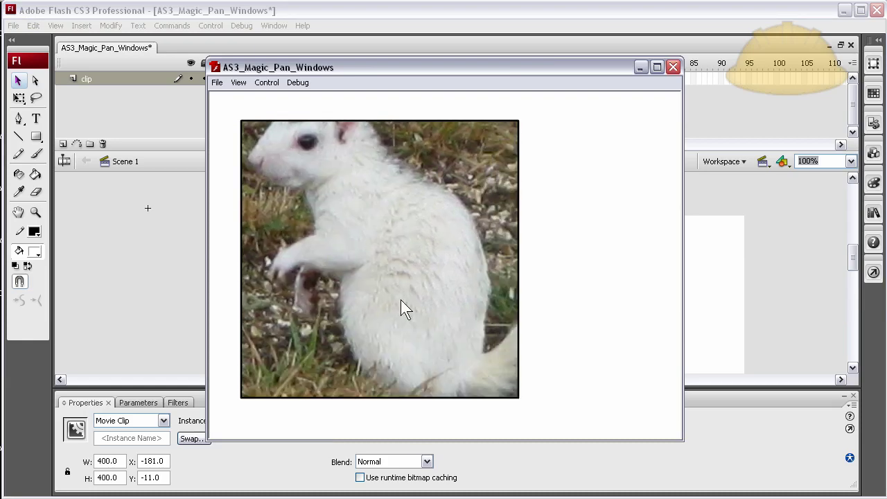
pyautogui.click(672, 67)
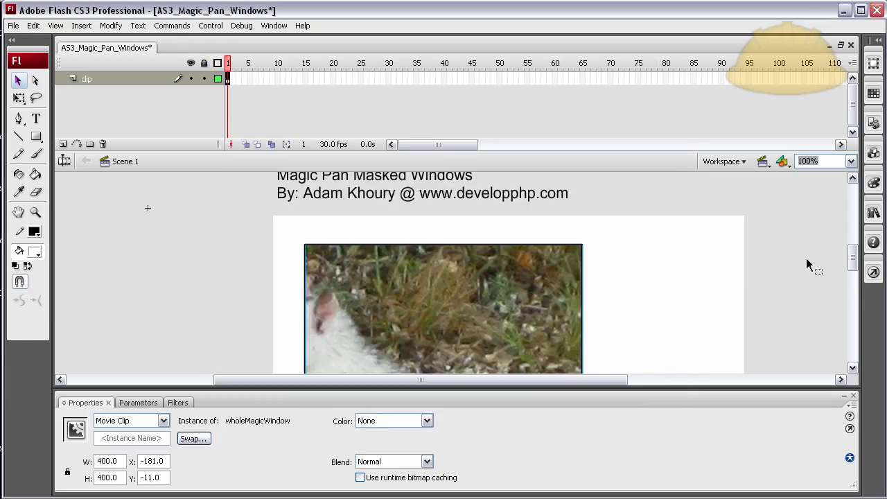
pyautogui.moveTo(566, 287); pyautogui.dragTo(534, 325)
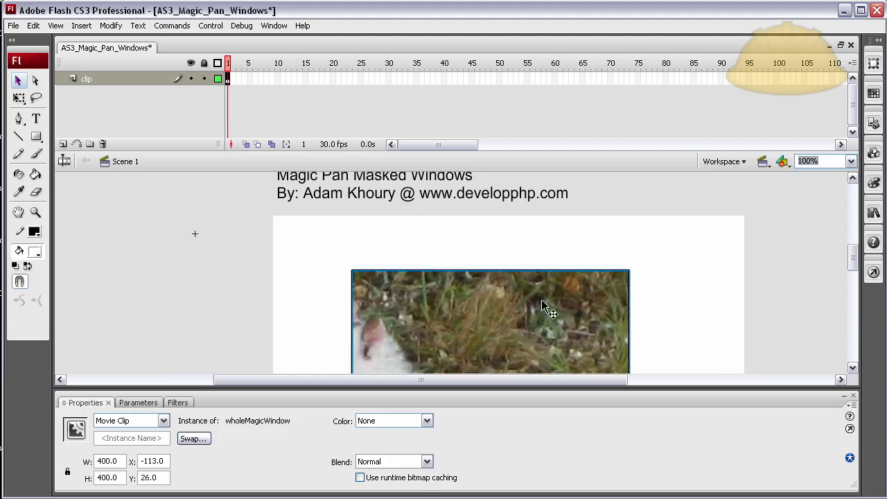
pyautogui.scroll(-3, 552, 293)
pyautogui.moveTo(552, 281); pyautogui.dragTo(571, 284)
# Set the stage background colour to black.
pyautogui.click(183, 266)
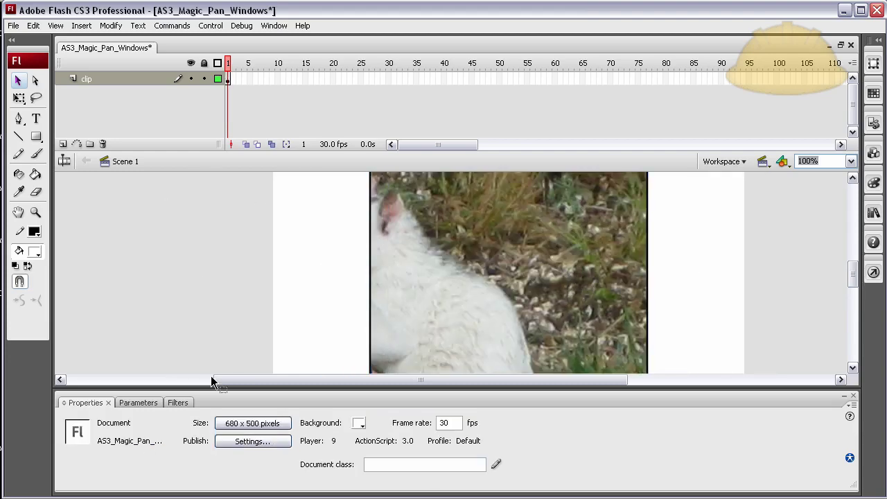
pyautogui.click(360, 423)
pyautogui.click(363, 475)
# Fine-tune the wholeMagicWindow clip's position, nudging it left and up with arrow keys.
pyautogui.scroll(3, 197, 277)
pyautogui.click(464, 320)
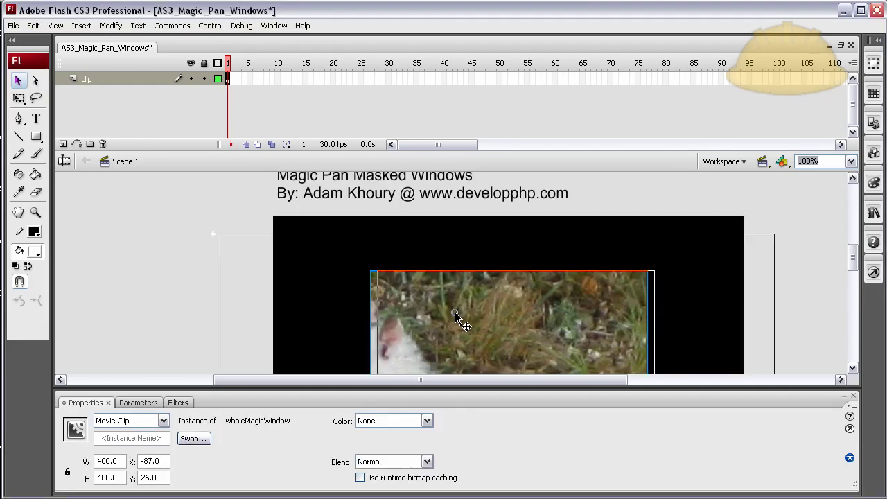
pyautogui.moveTo(455, 315); pyautogui.dragTo(462, 315)
pyautogui.scroll(-3, 461, 319)
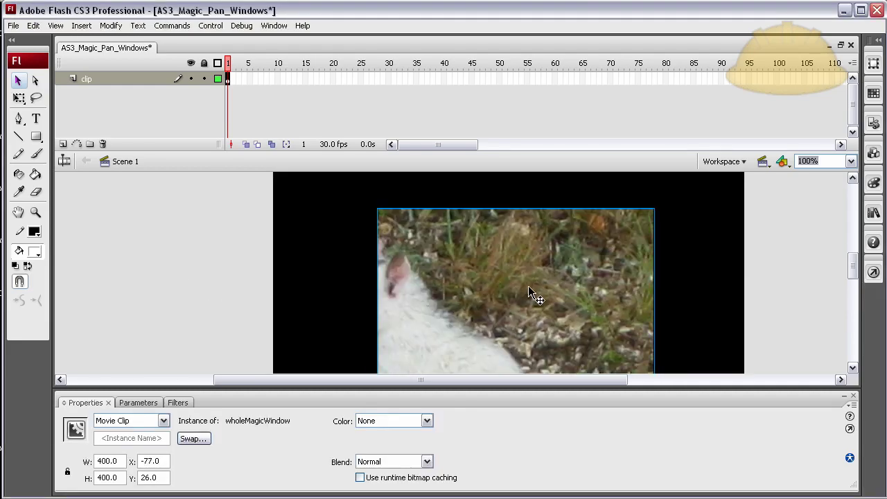
pyautogui.press('Left')
pyautogui.press('Left')
pyautogui.press('Left')
pyautogui.press('Left')
pyautogui.press('Left')
pyautogui.press('Left')
pyautogui.scroll(-5, 530, 291)
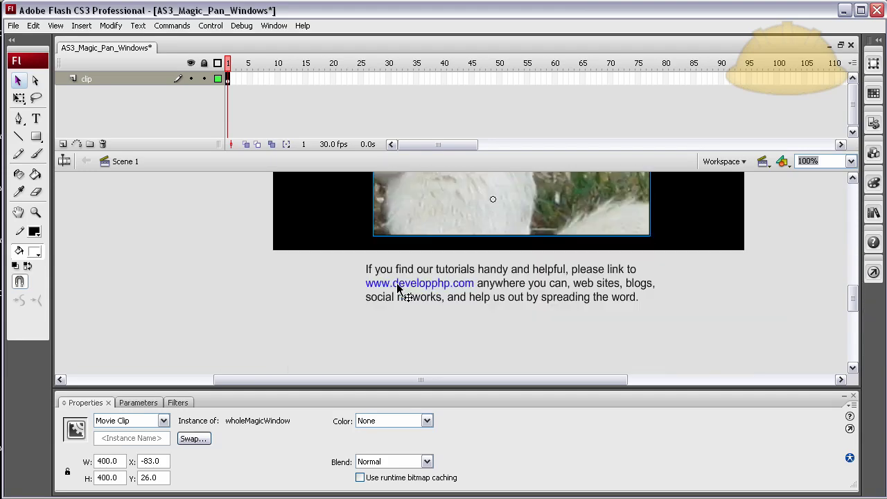
pyautogui.scroll(8, 340, 270)
pyautogui.press('Up')
pyautogui.press('Up')
pyautogui.press('Up')
pyautogui.press('Up')
pyautogui.press('Up')
pyautogui.press('Up')
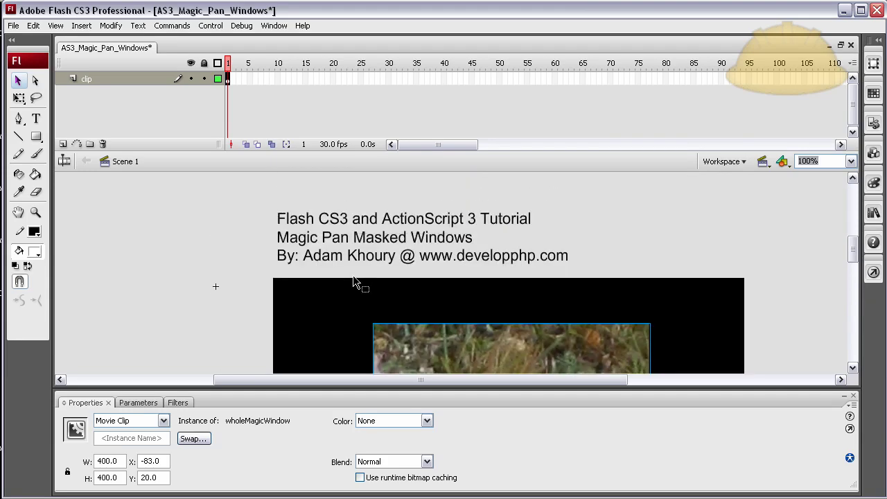
pyautogui.press('Up')
pyautogui.press('Up')
pyautogui.press('Up')
pyautogui.press('Up')
pyautogui.press('Up')
pyautogui.press('Up')
pyautogui.press('Up')
pyautogui.press('Up')
pyautogui.press('Up')
pyautogui.press('Up')
pyautogui.press('Up')
pyautogui.press('Up')
pyautogui.press('Up')
pyautogui.press('Up')
pyautogui.press('Up')
pyautogui.press('Up')
pyautogui.press('Up')
pyautogui.press('Up')
pyautogui.press('Up')
pyautogui.press('Up')
pyautogui.scroll(-5, 312, 288)
pyautogui.click(208, 262)
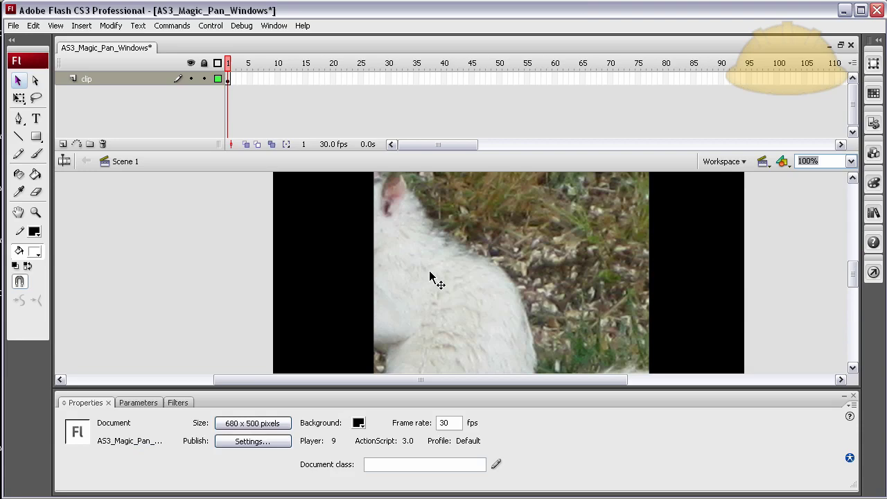
# Edit wholeMagicWindow in place, unlock all its layers and select the bigPic clip.
pyautogui.click(477, 268)
pyautogui.doubleClick(477, 268)
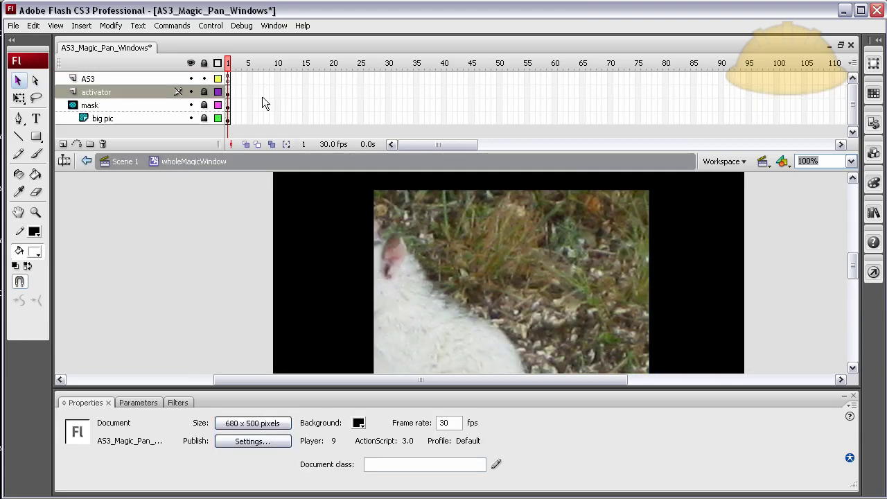
pyautogui.click(227, 79)
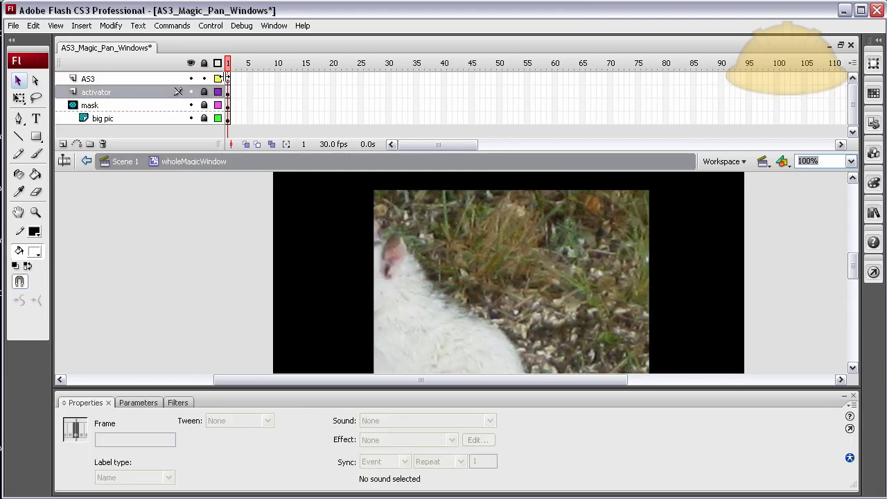
pyautogui.click(227, 79)
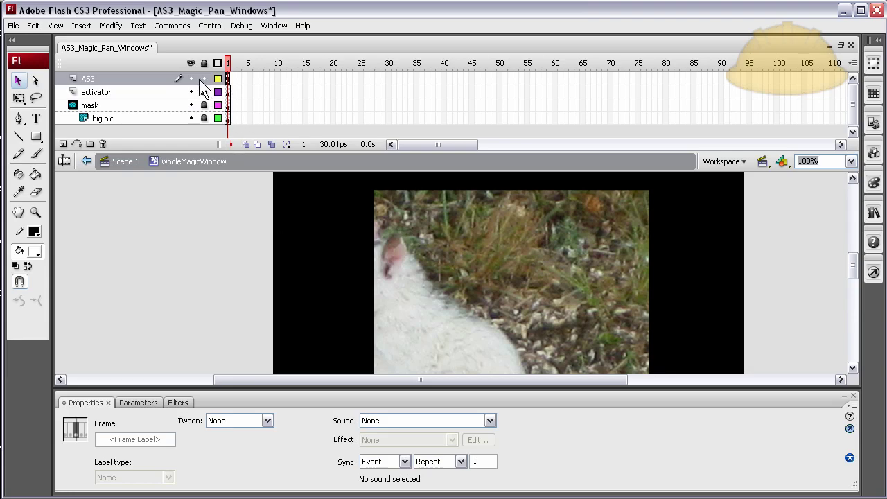
pyautogui.click(204, 63)
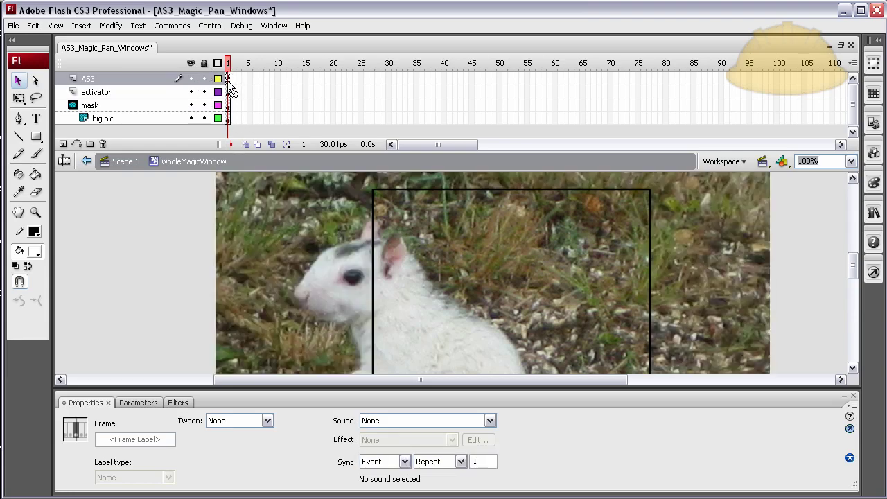
pyautogui.click(134, 216)
pyautogui.click(255, 215)
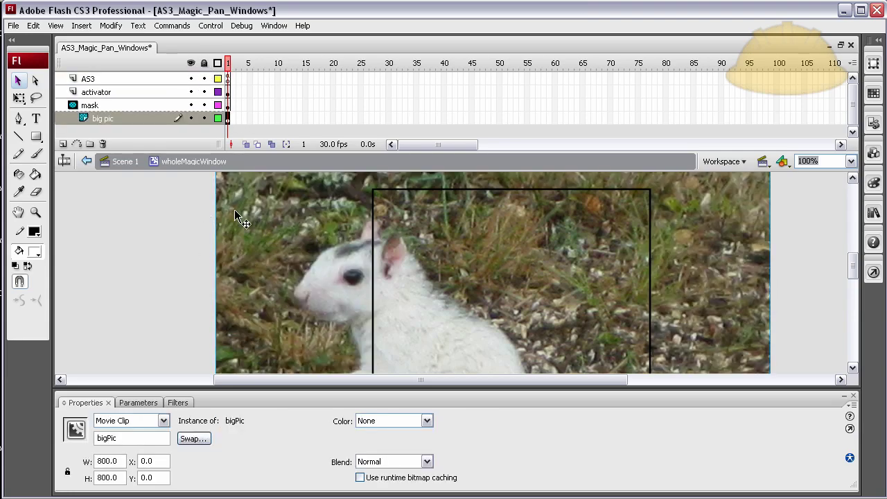
# Lock then unlock the activator, mask and big pic layers to preview the masking.
pyautogui.click(651, 220)
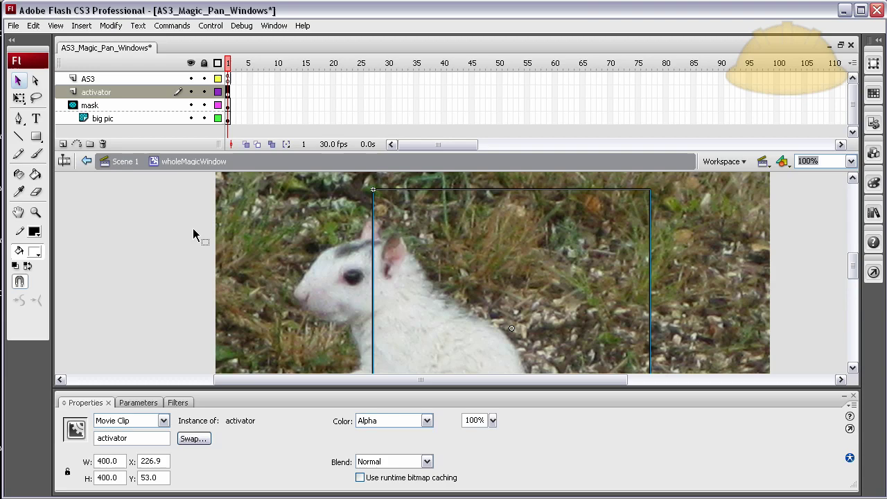
pyautogui.click(228, 104)
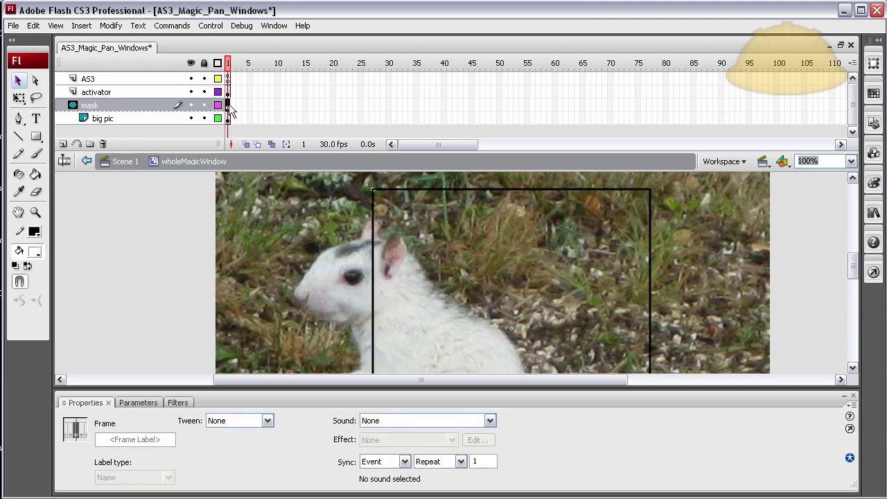
pyautogui.moveTo(203, 92); pyautogui.dragTo(205, 119)
pyautogui.click(175, 230)
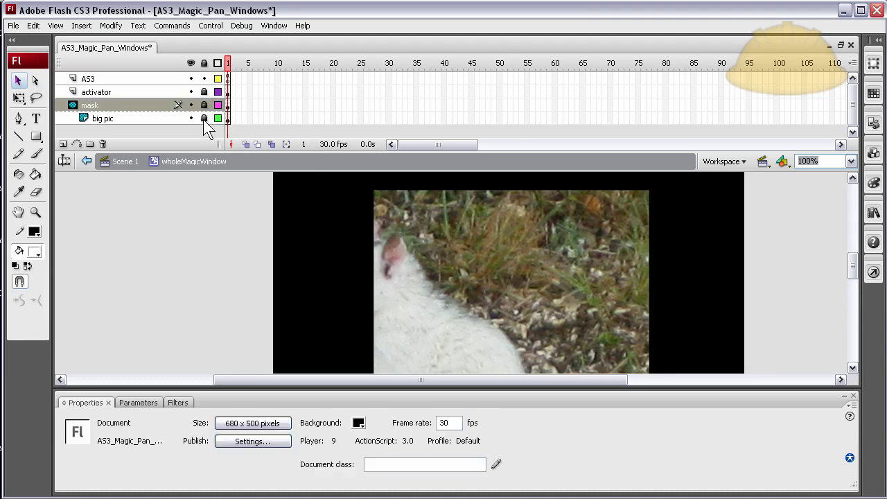
pyautogui.moveTo(205, 119); pyautogui.dragTo(204, 93)
pyautogui.click(193, 208)
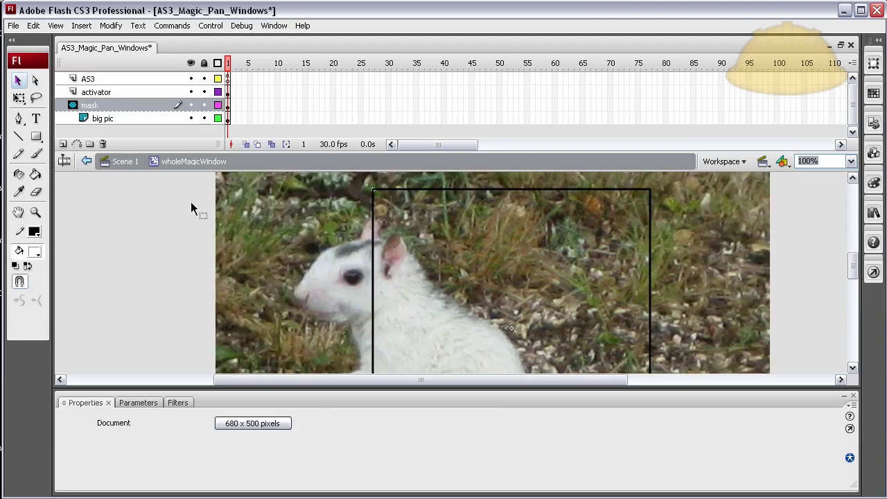
# Reselect the bigPic picture clip on the big pic layer.
pyautogui.scroll(3, 166, 243)
pyautogui.click(243, 304)
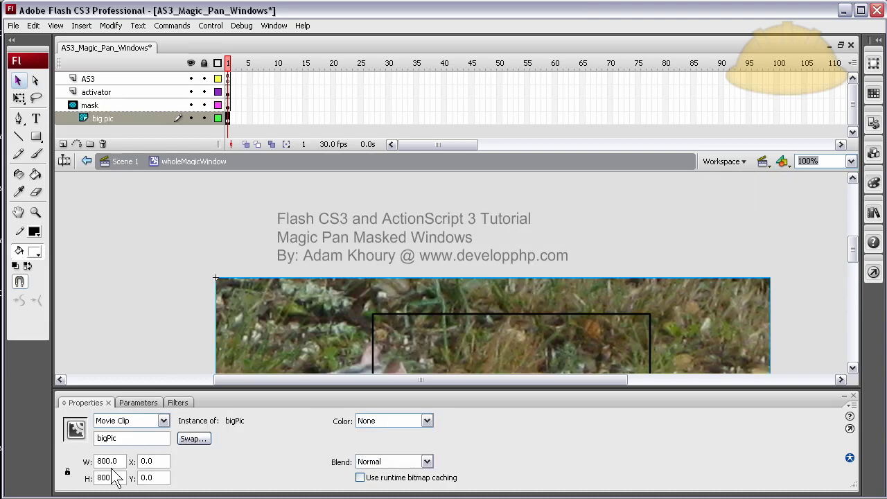
pyautogui.scroll(-2, 129, 479)
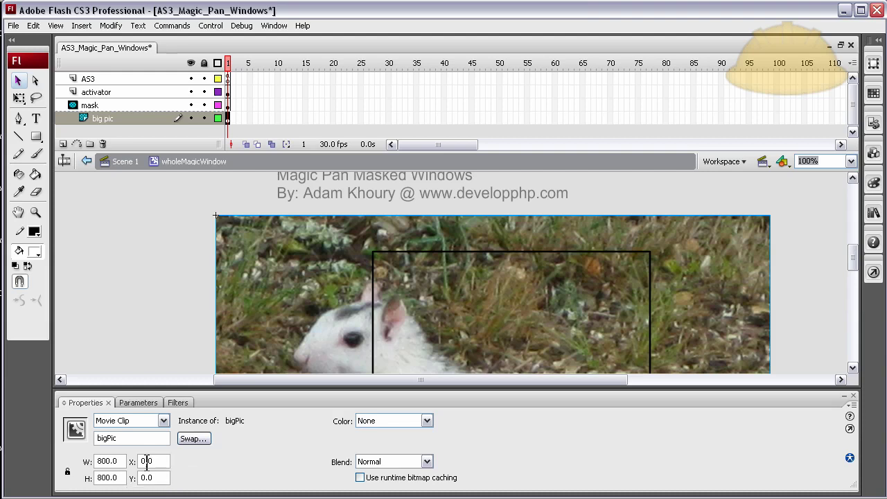
pyautogui.click(169, 286)
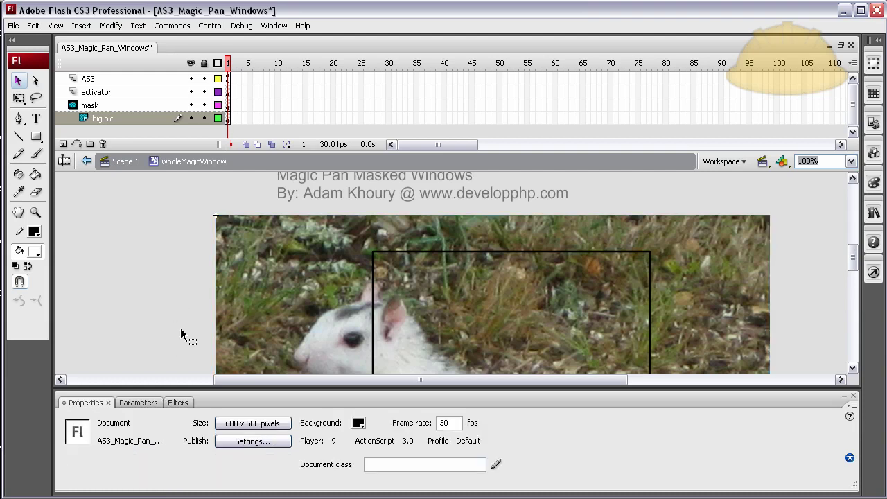
pyautogui.click(267, 291)
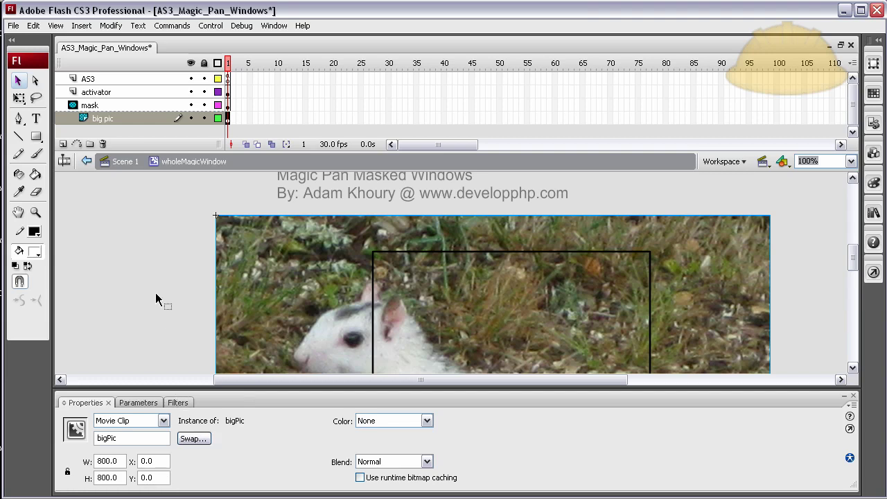
# Replace the bitmap inside bigPic with an 800 x 800 rectangle primitive.
pyautogui.doubleClick(281, 250)
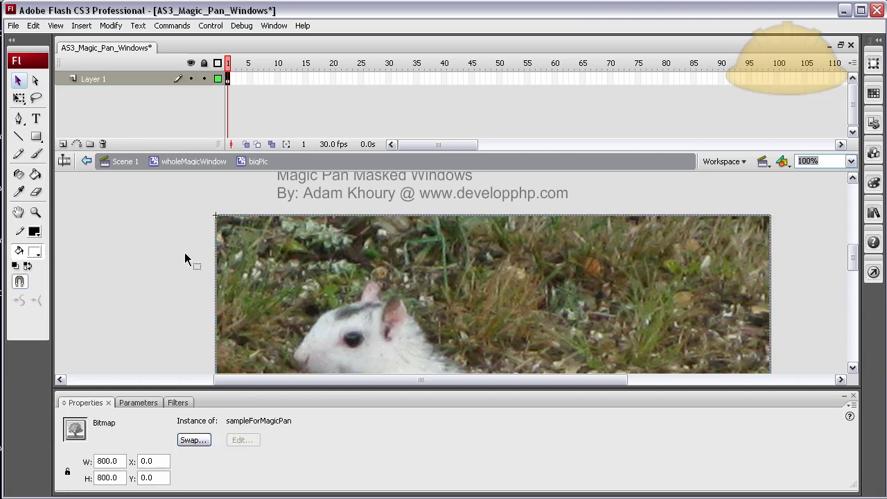
pyautogui.press('Delete')
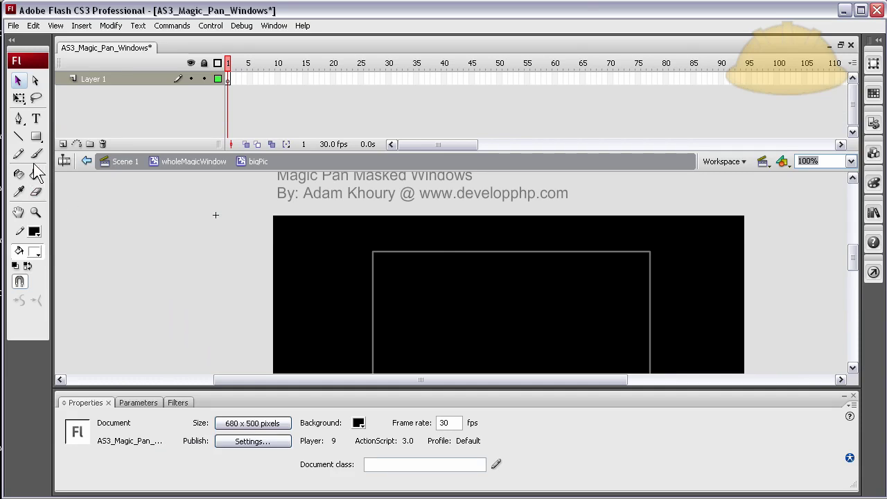
pyautogui.click(36, 136)
pyautogui.click(101, 199)
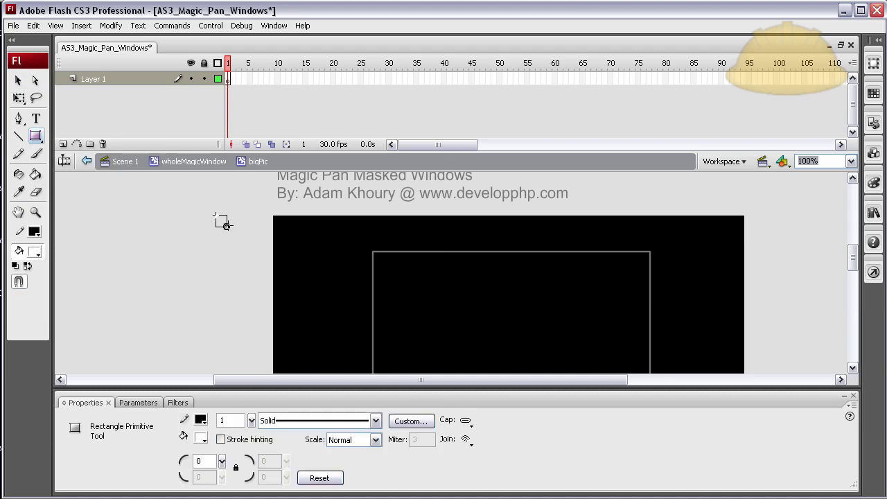
pyautogui.moveTo(216, 216); pyautogui.dragTo(251, 243)
pyautogui.click(18, 80)
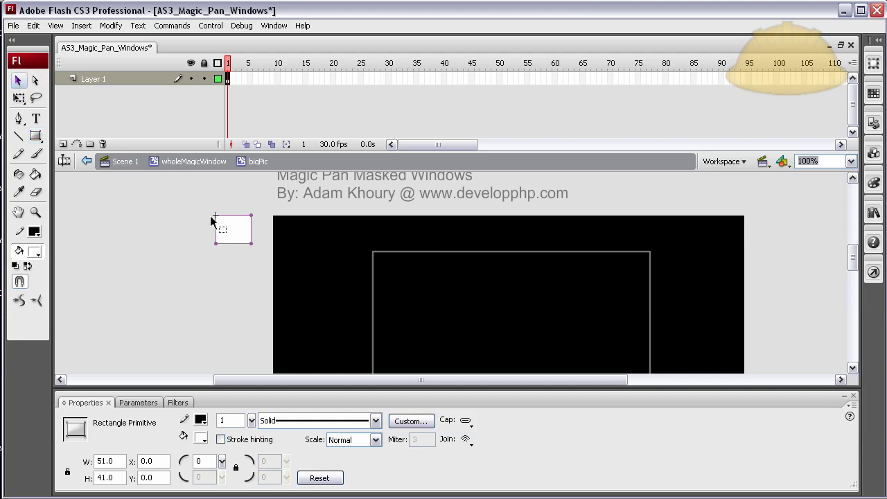
pyautogui.moveTo(119, 460); pyautogui.dragTo(61, 460)
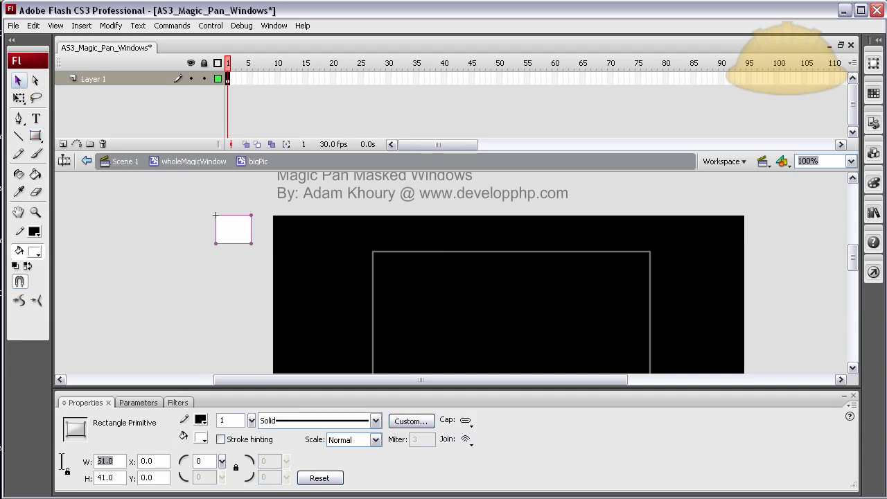
pyautogui.write('800')
pyautogui.moveTo(115, 478); pyautogui.dragTo(103, 479)
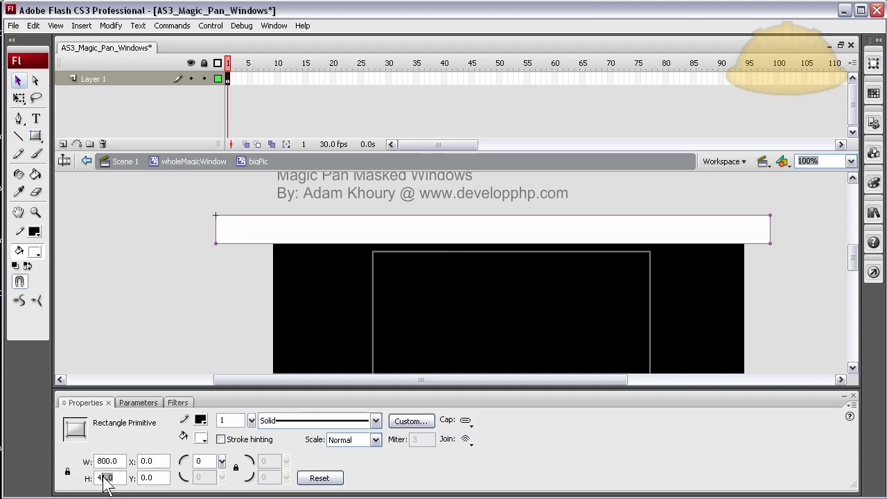
pyautogui.write('800')
pyautogui.press('Return')
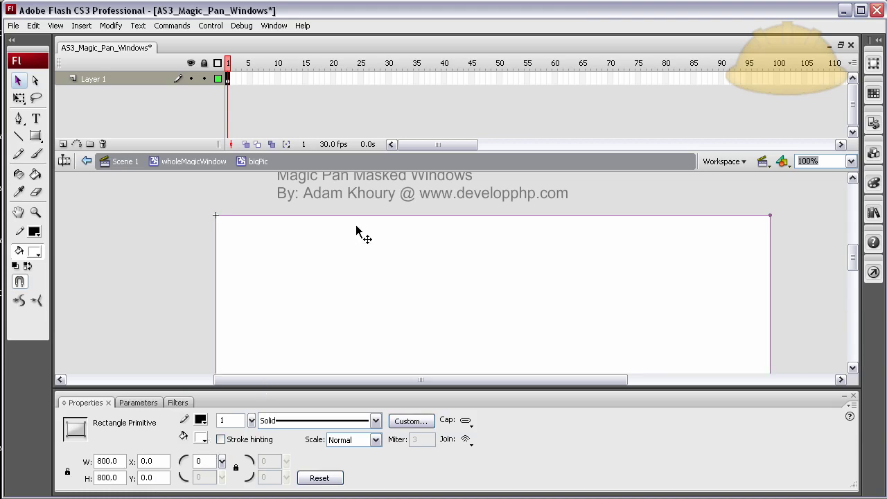
# Set the rectangle's fill alpha to 0% so it is fully transparent.
pyautogui.scroll(-3, 353, 239)
pyautogui.scroll(-1, 353, 251)
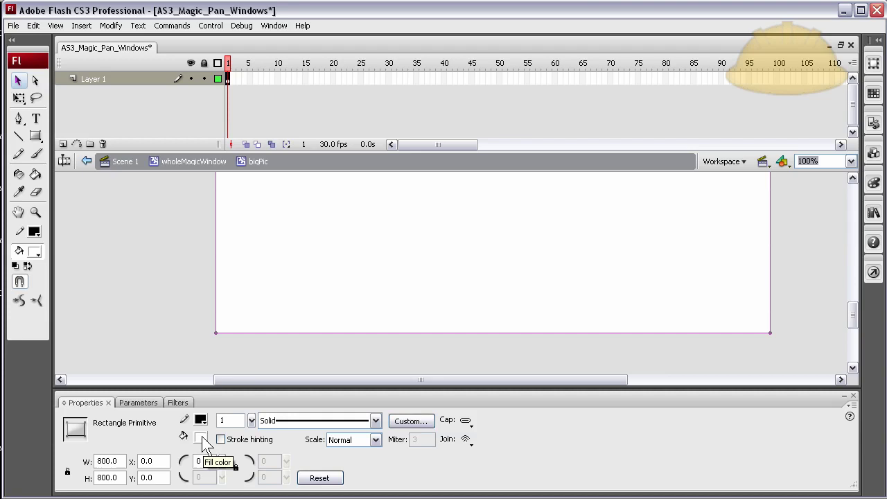
pyautogui.click(202, 437)
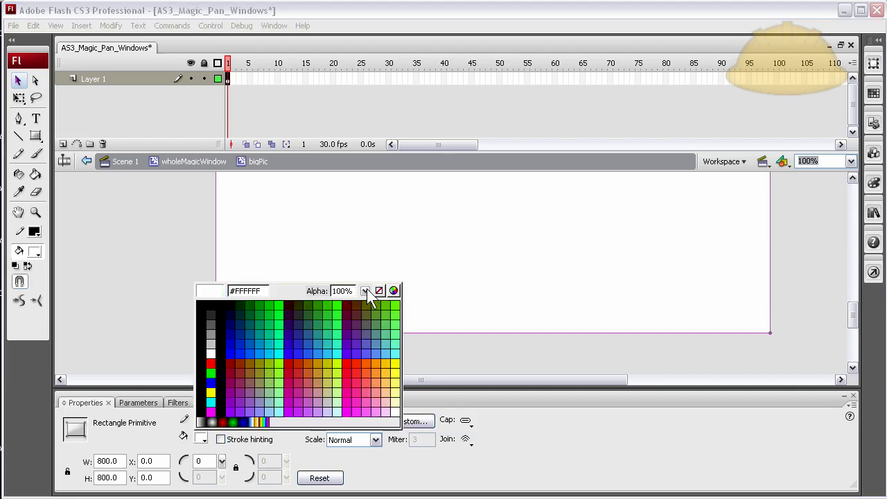
pyautogui.moveTo(365, 291); pyautogui.dragTo(374, 394)
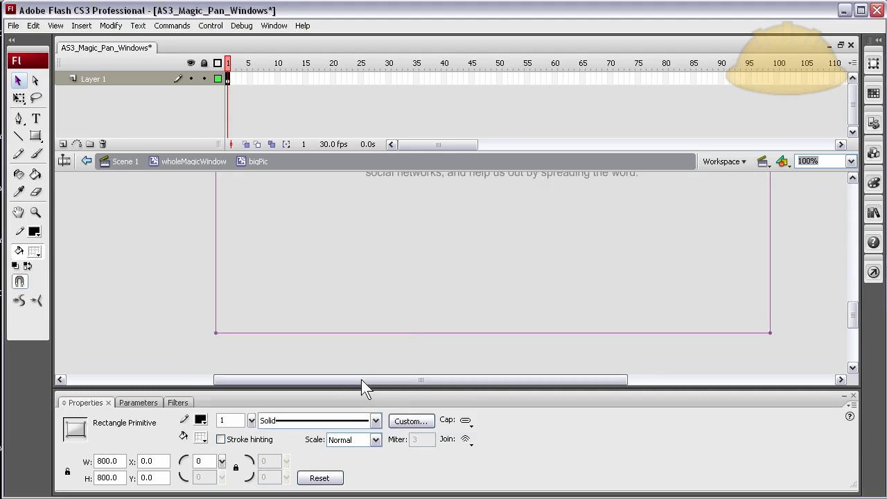
pyautogui.click(153, 239)
# Return to wholeMagicWindow, then reopen the bigPic clip for editing.
pyautogui.scroll(5, 168, 287)
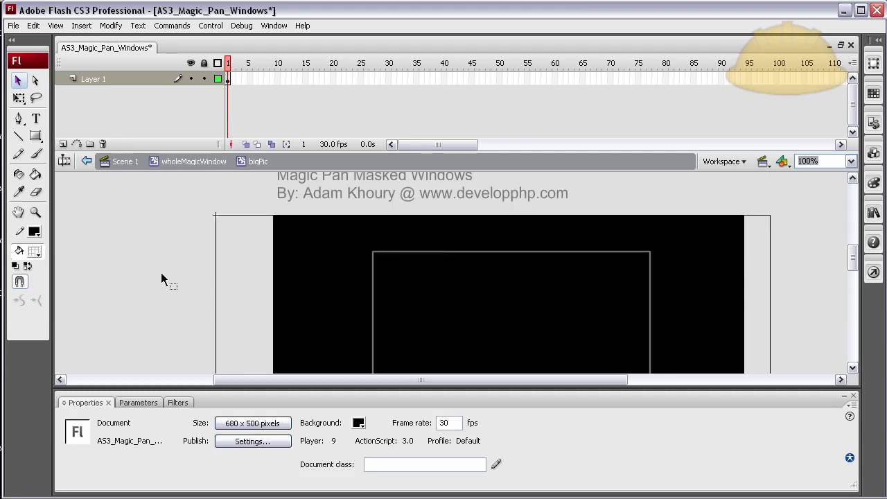
pyautogui.doubleClick(160, 277)
pyautogui.click(216, 234)
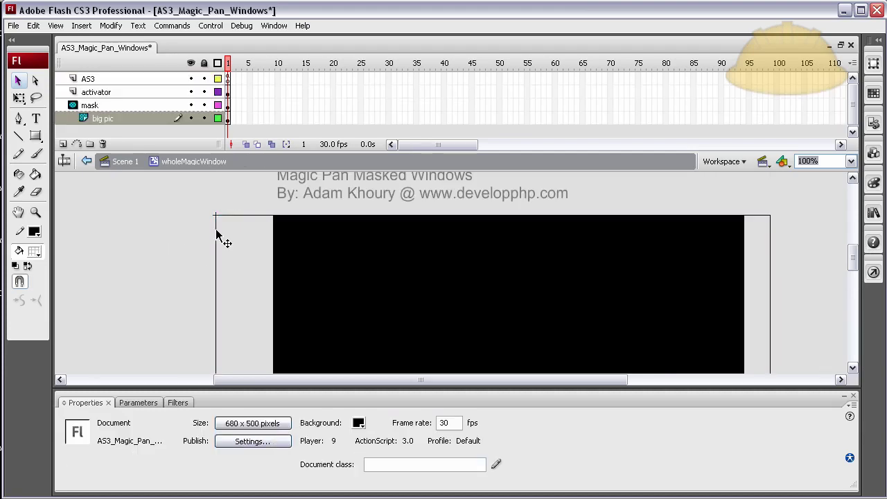
pyautogui.scroll(-3, 217, 249)
pyautogui.scroll(3, 204, 259)
pyautogui.click(216, 236)
pyautogui.doubleClick(217, 236)
# Add a 'stuff' layer above Layer 1 in bigPic and place the white starfield artwork on it.
pyautogui.click(162, 229)
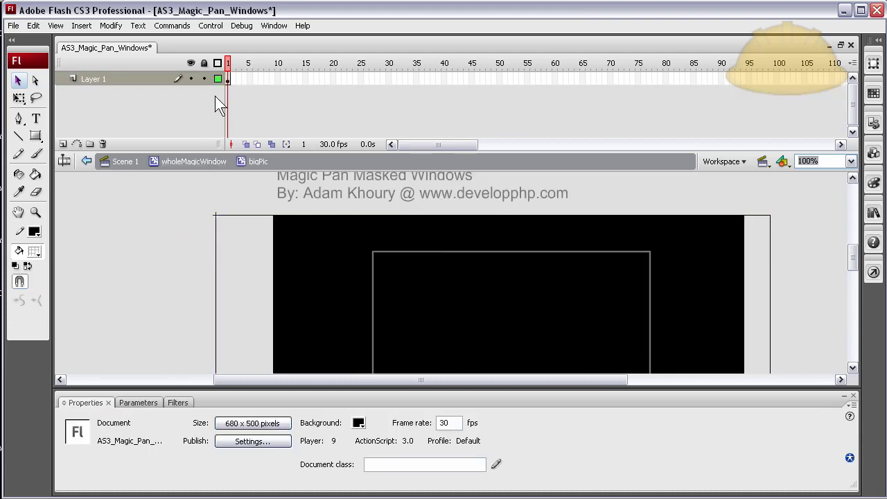
pyautogui.click(64, 144)
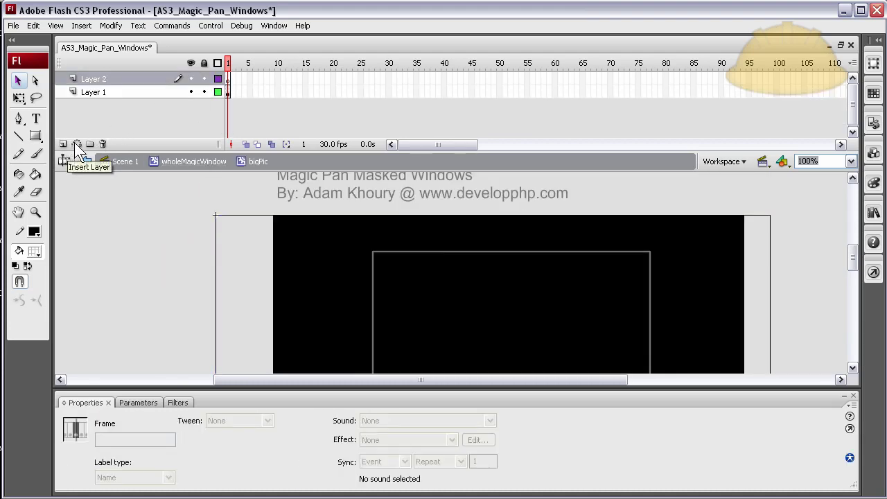
pyautogui.doubleClick(105, 79)
pyautogui.write('stuff')
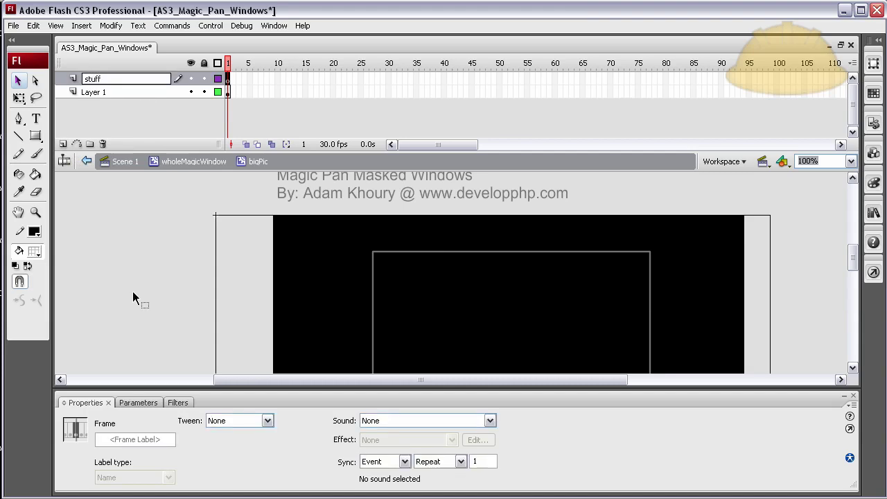
pyautogui.click(133, 292)
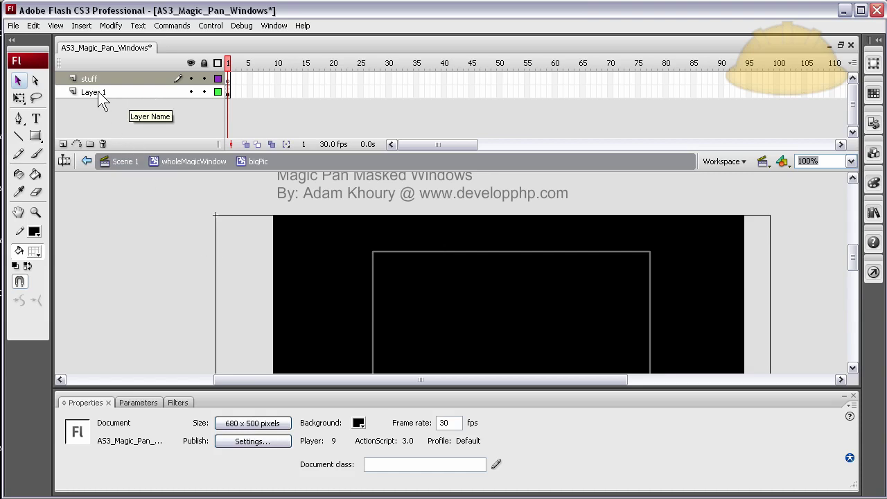
pyautogui.click(223, 94)
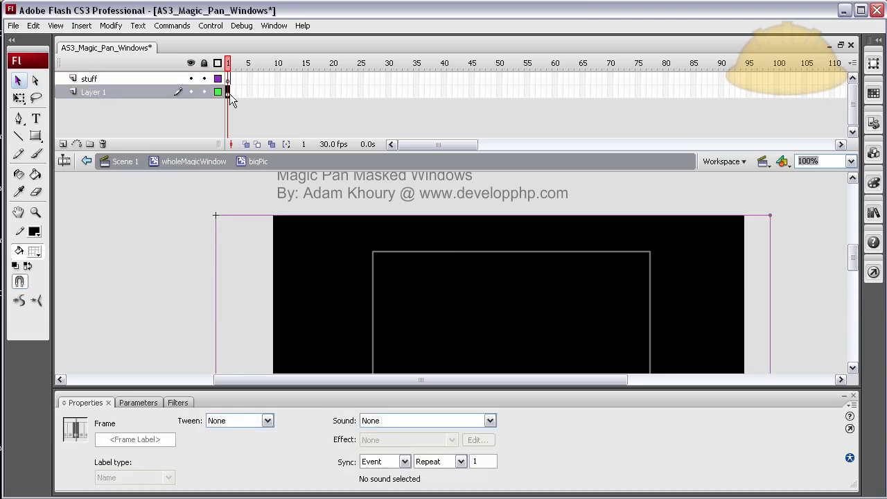
pyautogui.click(196, 261)
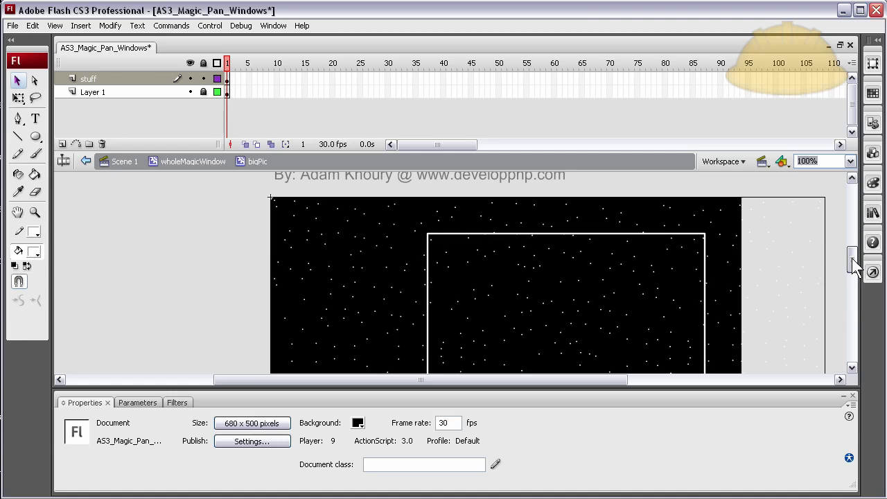
pyautogui.moveTo(854, 261)
pyautogui.mouseDown()
pyautogui.moveTo(858, 317)
pyautogui.moveTo(857, 273)
pyautogui.mouseUp()
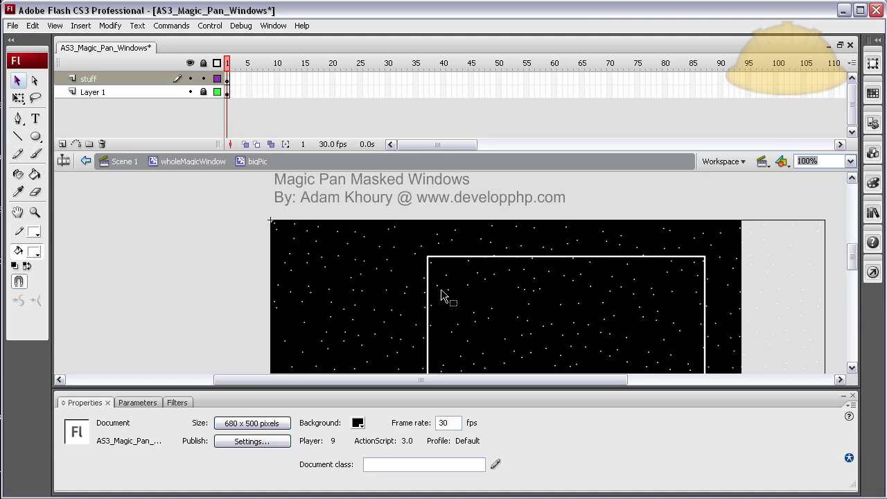
# Back in wholeMagicWindow, insert Layer 6 above starField and test the movie with Ctrl+Enter.
pyautogui.doubleClick(212, 252)
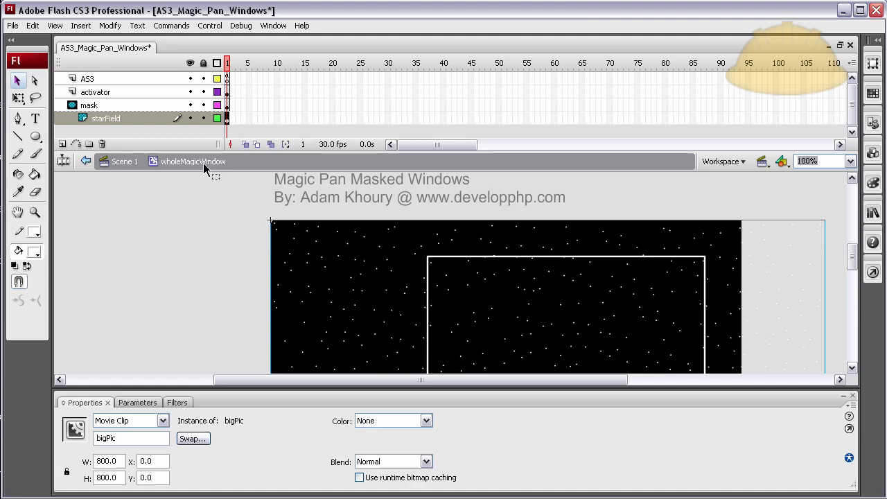
pyautogui.click(204, 258)
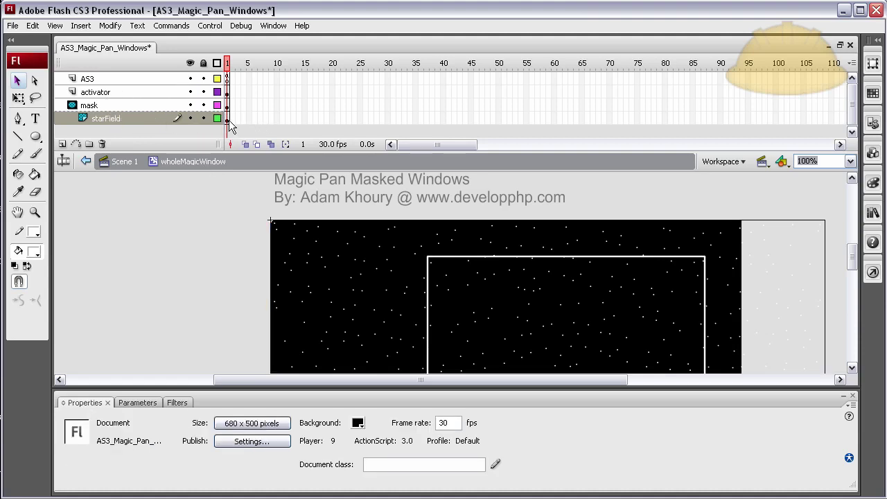
pyautogui.click(125, 117)
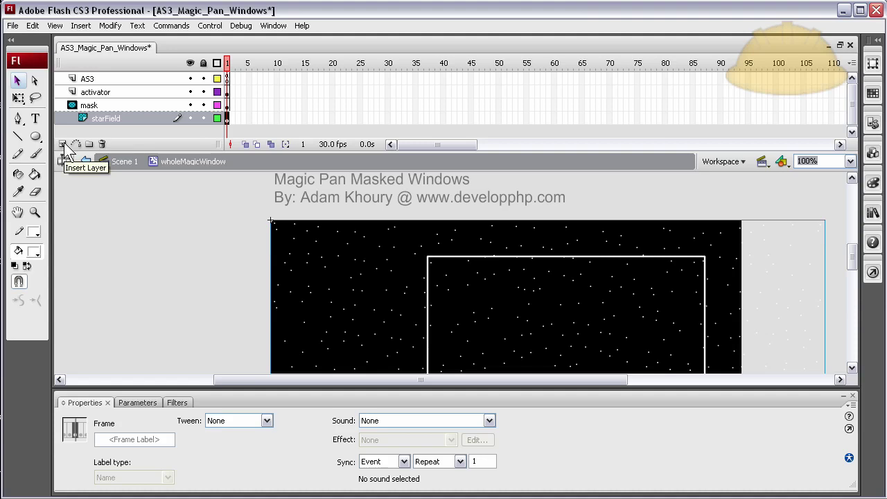
pyautogui.click(61, 144)
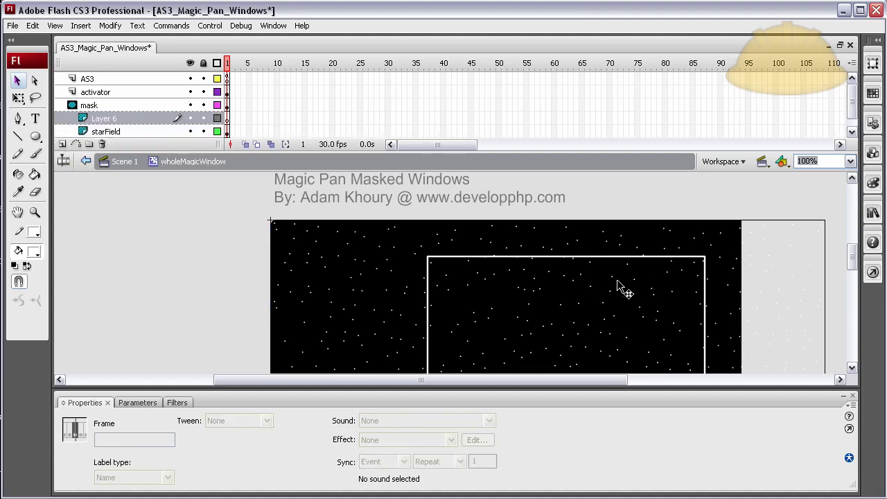
pyautogui.click(192, 258)
pyautogui.hotkey('ctrl', 'Return')
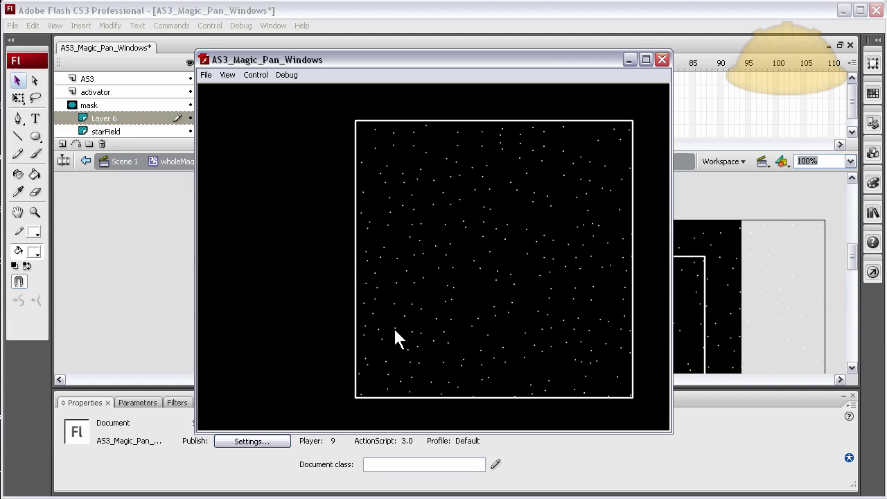
pyautogui.click(662, 60)
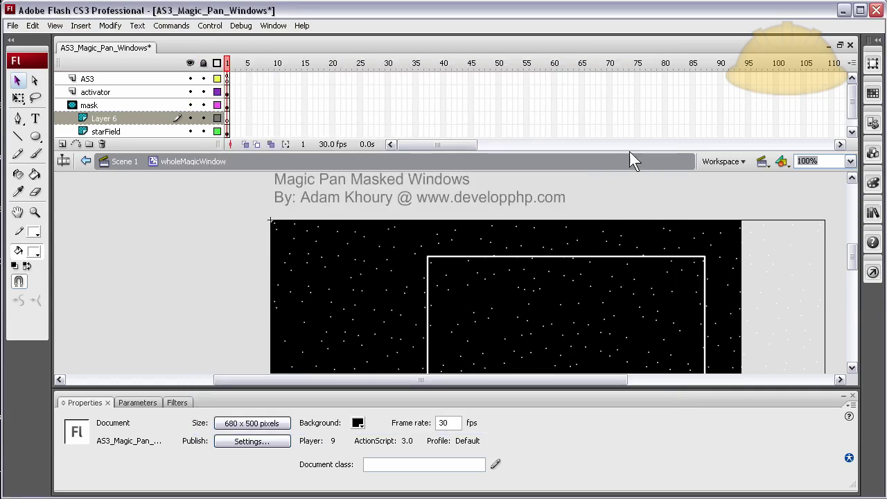
# Draw a white rectangle primitive on Layer 6 at the stage's top-left corner.
pyautogui.click(227, 119)
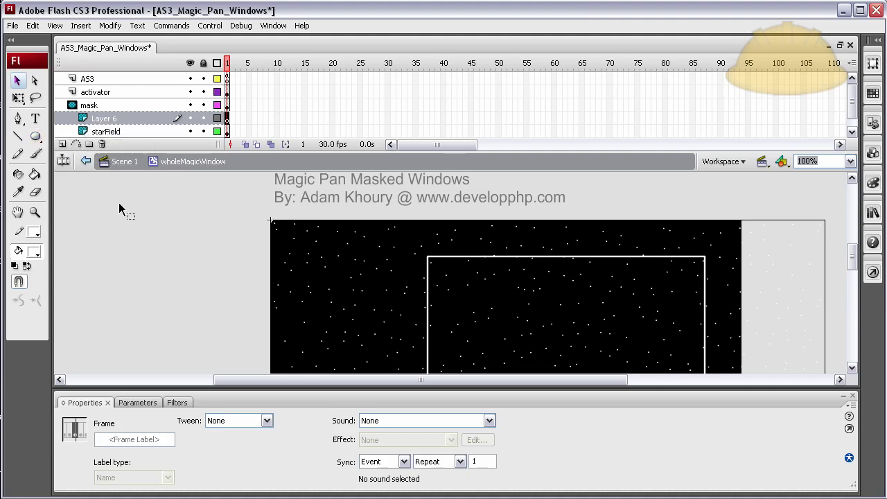
pyautogui.click(17, 80)
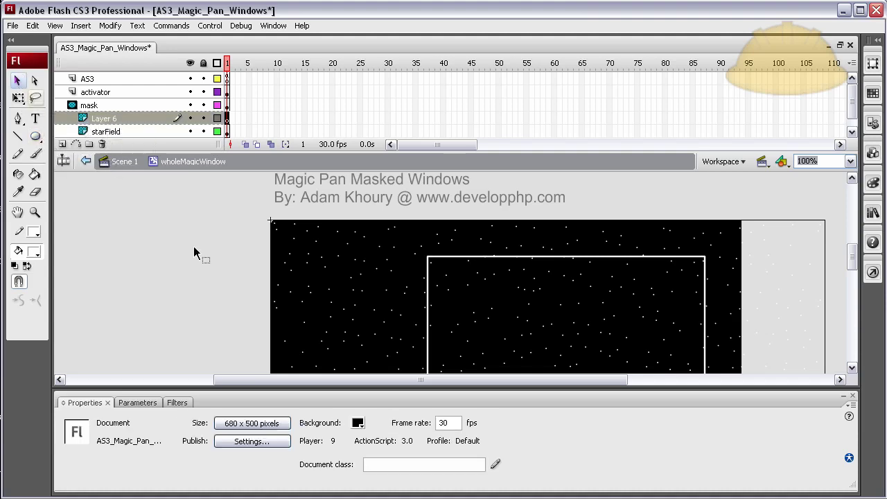
pyautogui.click(275, 234)
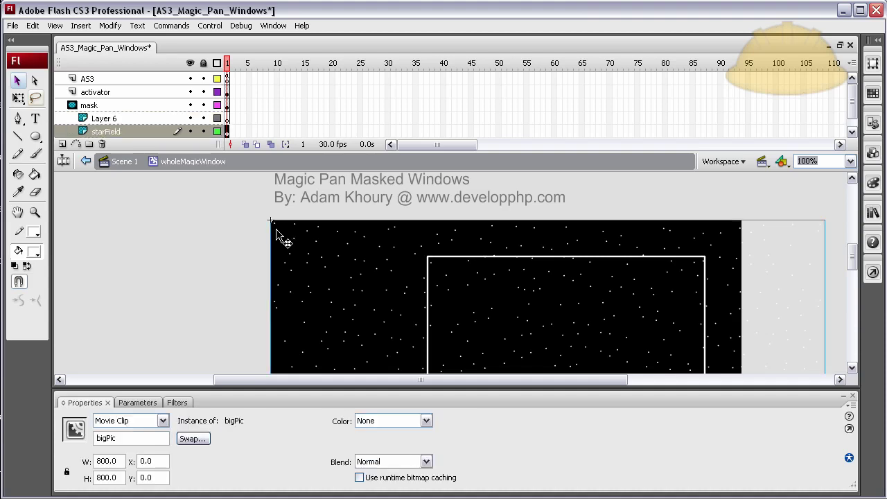
pyautogui.click(237, 233)
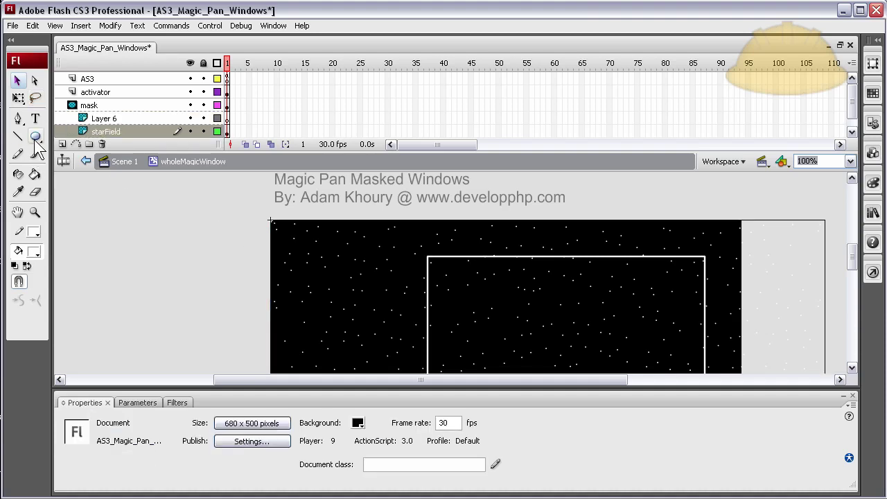
pyautogui.click(35, 137)
pyautogui.click(62, 194)
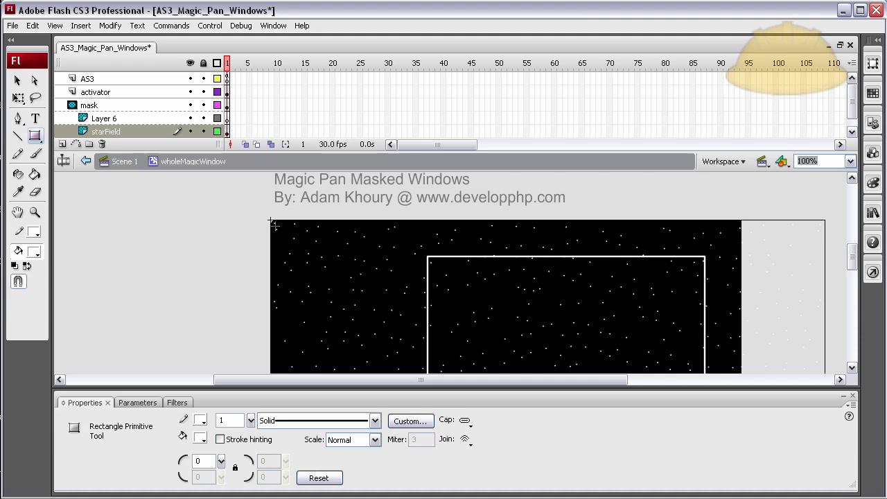
pyautogui.moveTo(270, 221); pyautogui.dragTo(373, 316)
# Resize the rectangle to 800 × 800.
pyautogui.click(17, 80)
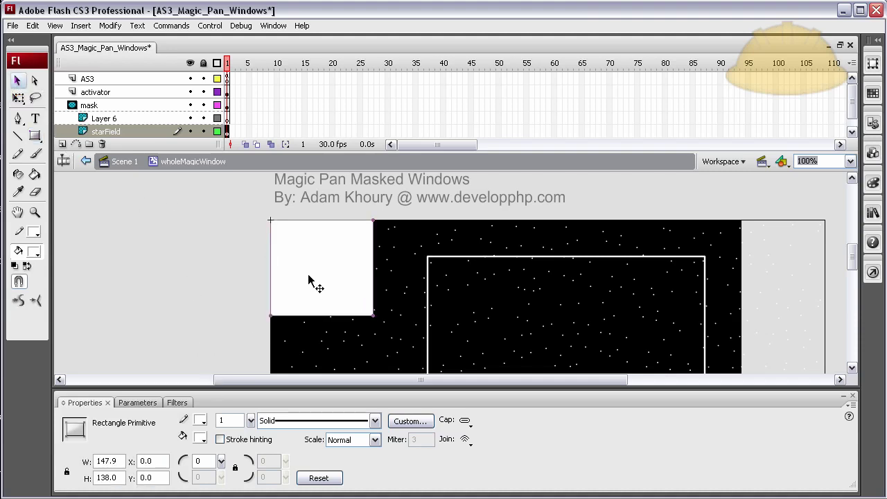
pyautogui.click(122, 463)
pyautogui.write('800')
pyautogui.press('Tab')
pyautogui.write('800')
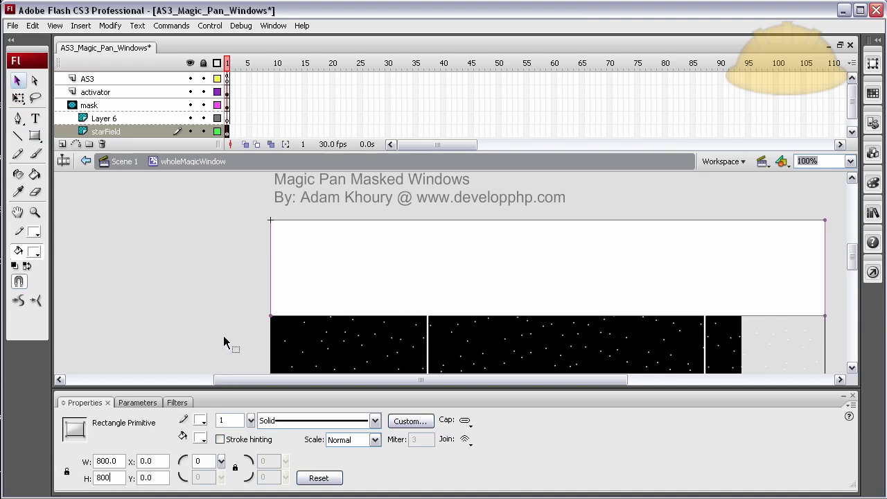
pyautogui.press('Return')
# Convert the white rectangle into a movie clip symbol named clip2.
pyautogui.scroll(-5, 221, 282)
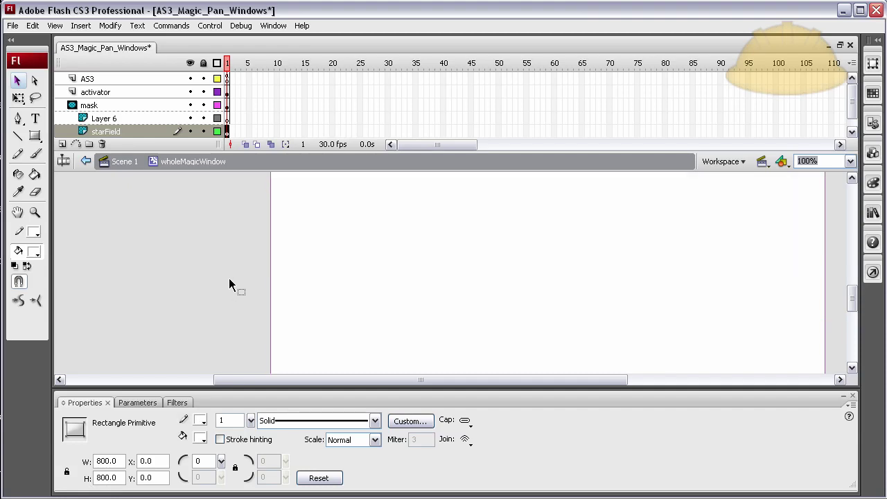
pyautogui.scroll(-3, 241, 286)
pyautogui.scroll(5, 242, 287)
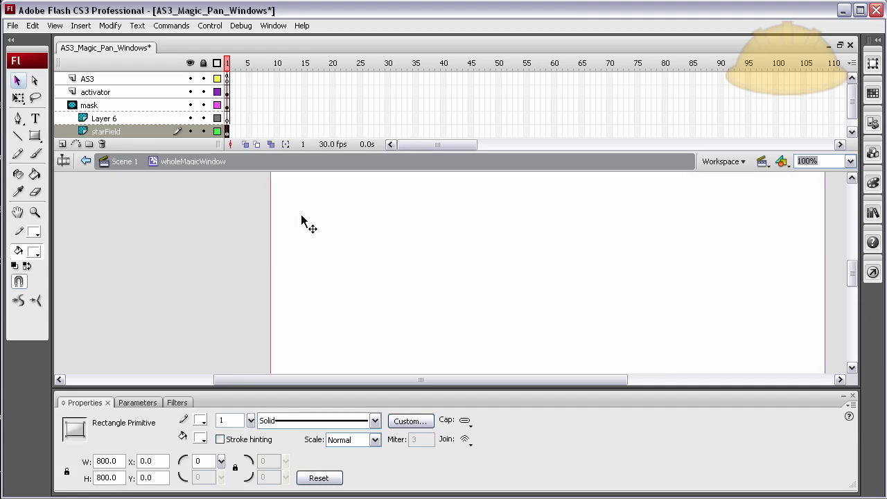
pyautogui.scroll(3, 302, 224)
pyautogui.click(254, 254)
pyautogui.scroll(-3, 291, 256)
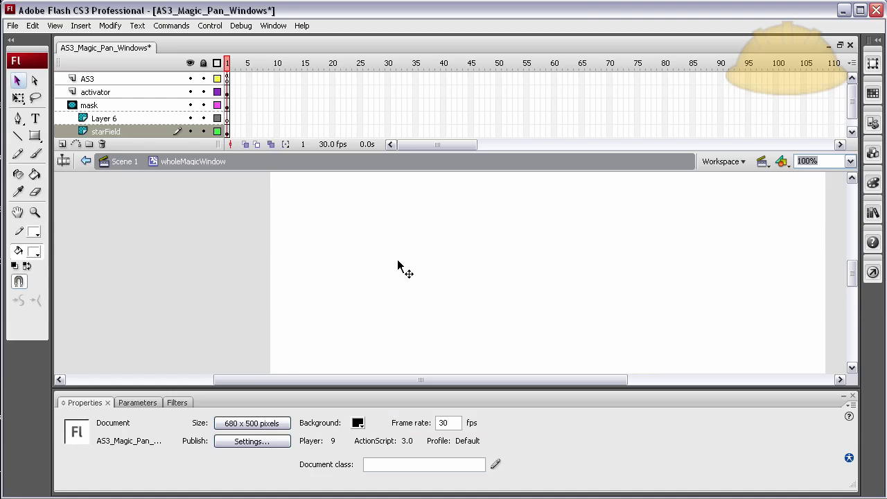
pyautogui.scroll(2, 398, 265)
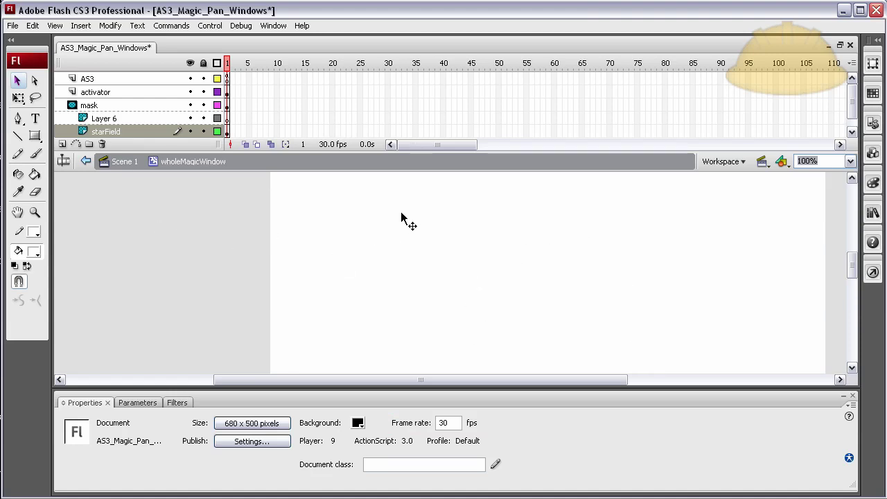
pyautogui.moveTo(142, 203); pyautogui.dragTo(248, 305)
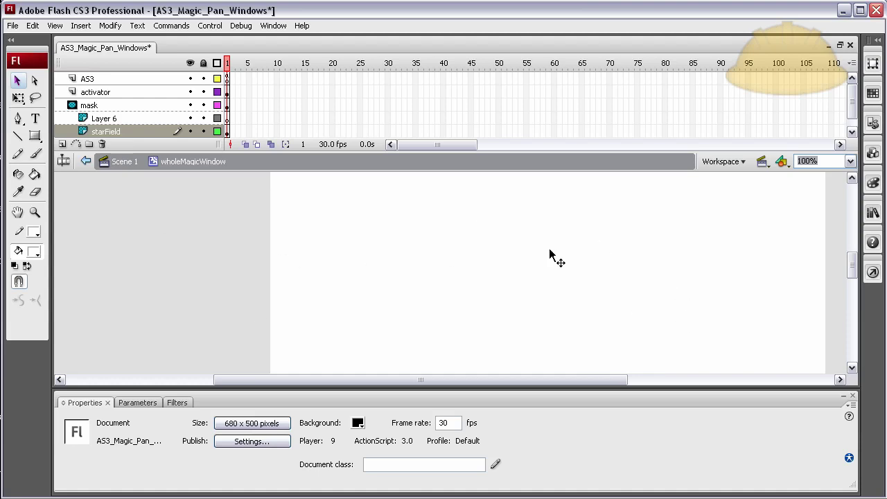
pyautogui.scroll(3, 460, 289)
pyautogui.scroll(-3, 374, 316)
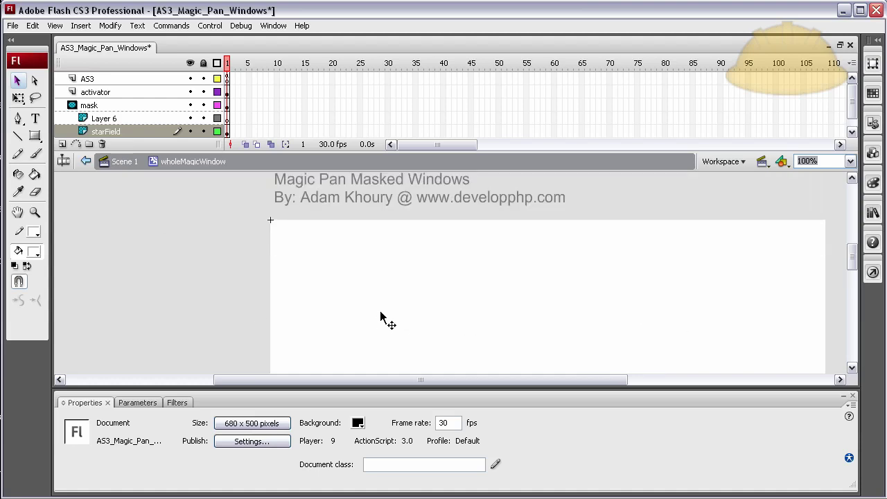
pyautogui.click(387, 303)
pyautogui.scroll(-3, 387, 303)
pyautogui.scroll(3, 386, 282)
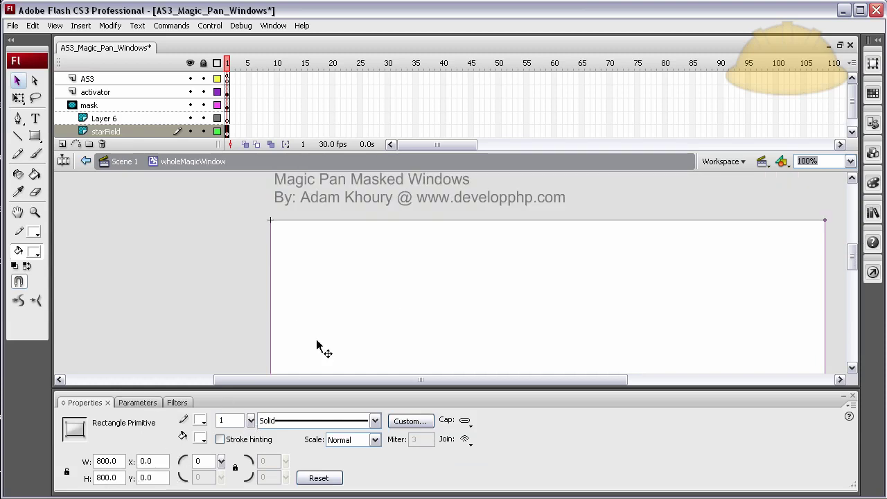
pyautogui.rightClick(341, 314)
pyautogui.click(388, 498)
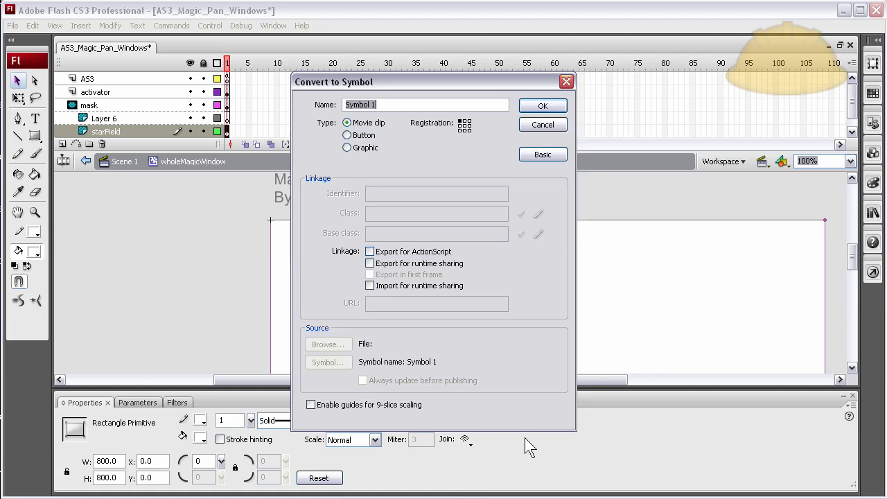
pyautogui.write('clip2')
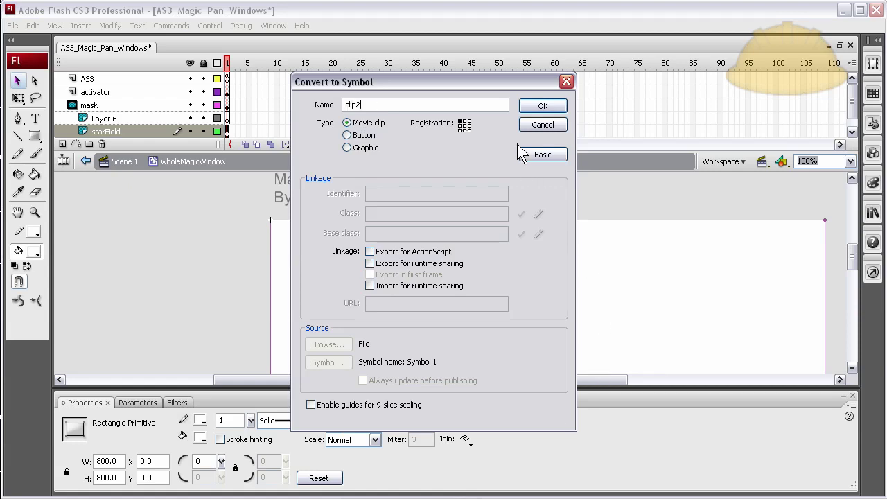
pyautogui.click(543, 110)
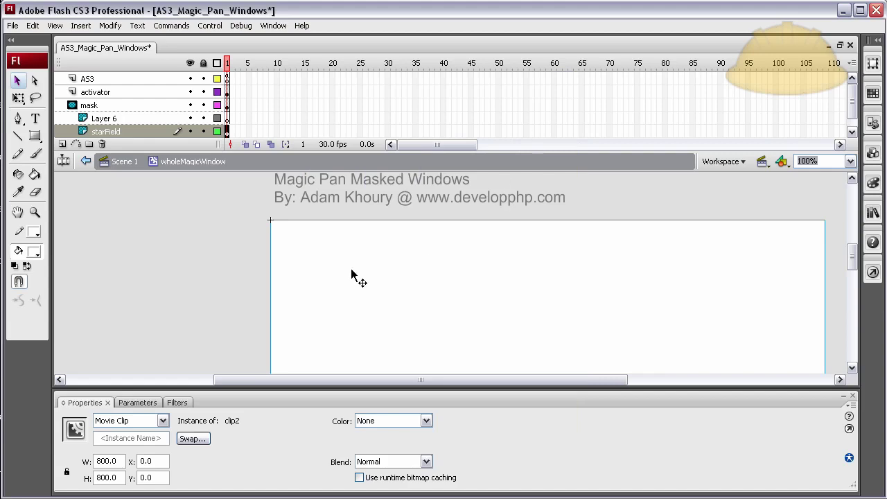
# Give the clip2 instance the instance name clip2_mc.
pyautogui.click(128, 439)
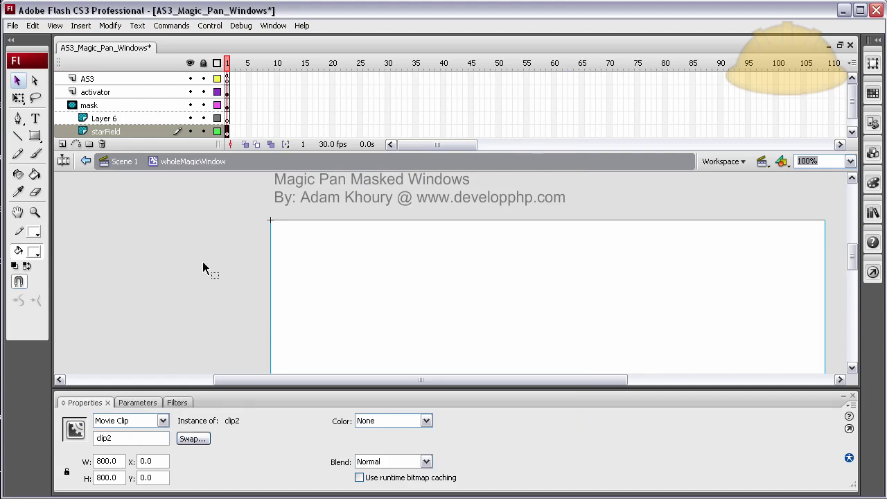
pyautogui.click(203, 223)
pyautogui.click(311, 281)
pyautogui.write('c')
pyautogui.click(198, 303)
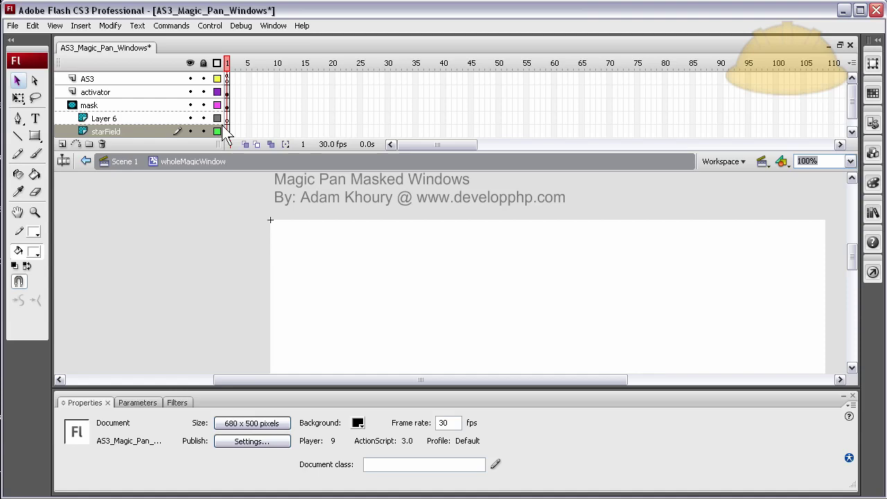
pyautogui.click(312, 289)
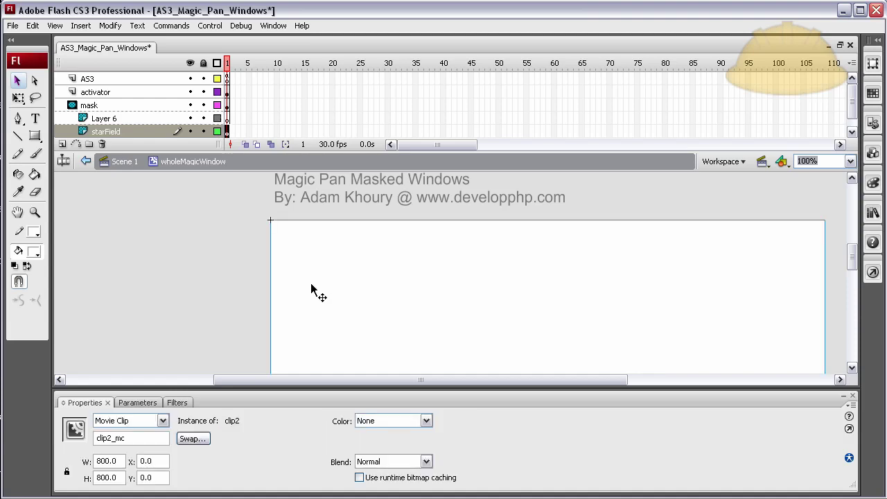
pyautogui.click(312, 290)
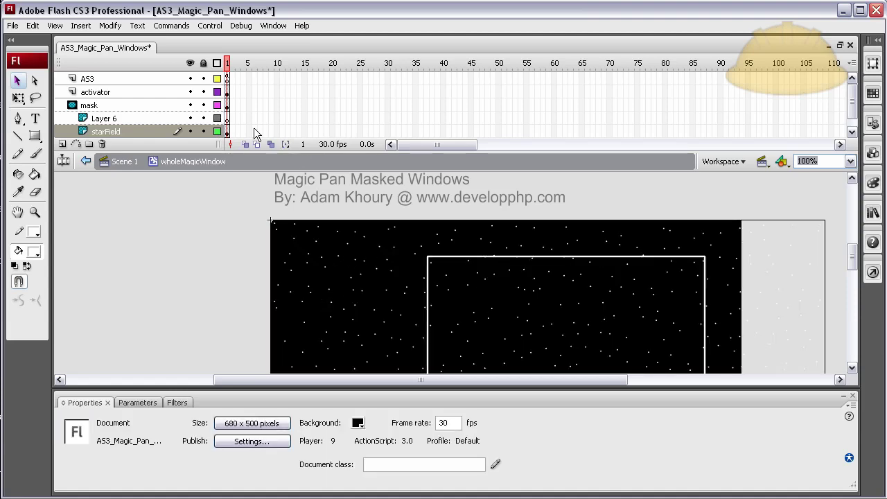
pyautogui.click(229, 119)
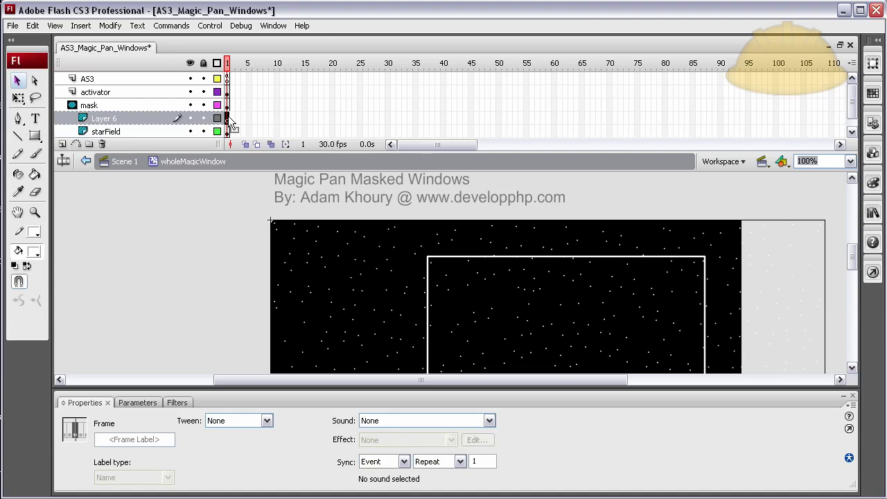
# Inside clip2, give the rectangle a black outline and a 0% alpha fill.
pyautogui.click(338, 279)
pyautogui.doubleClick(338, 279)
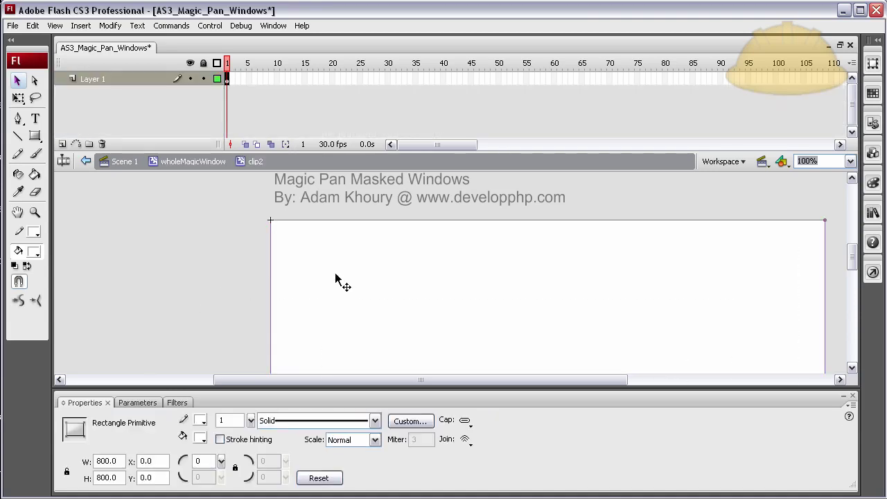
pyautogui.click(293, 270)
pyautogui.click(310, 270)
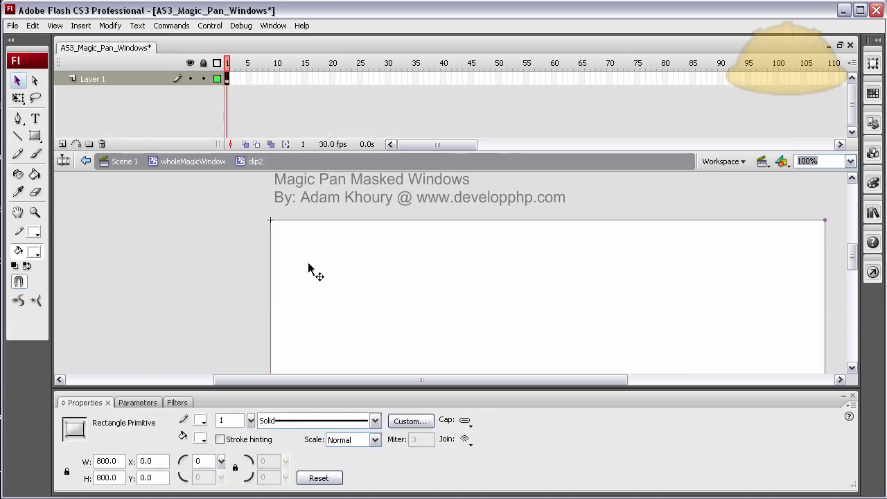
pyautogui.click(199, 422)
pyautogui.click(221, 341)
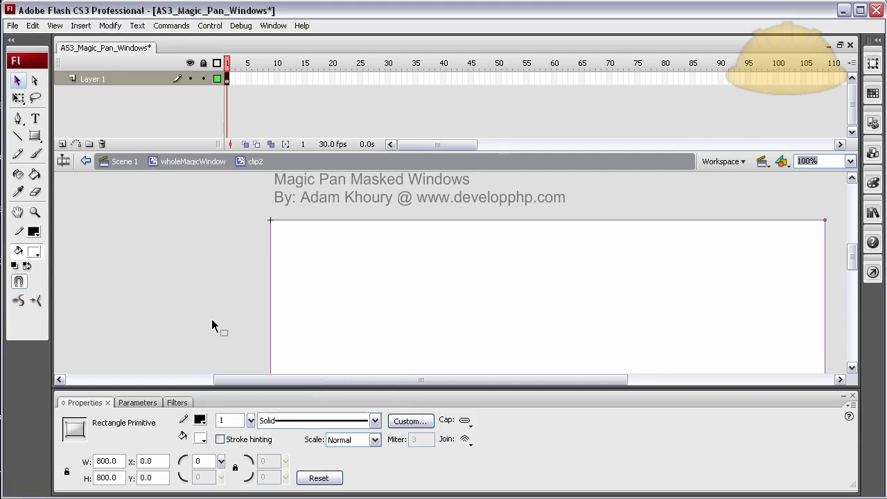
pyautogui.click(200, 438)
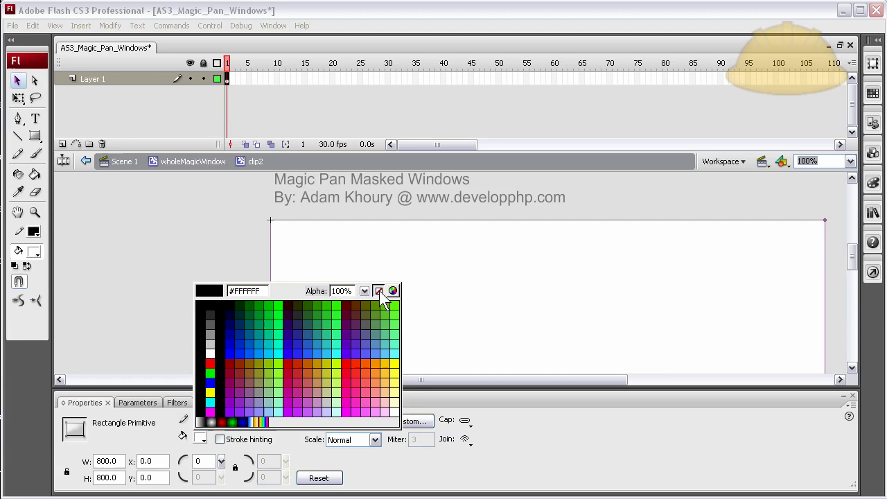
pyautogui.moveTo(365, 291); pyautogui.dragTo(366, 363)
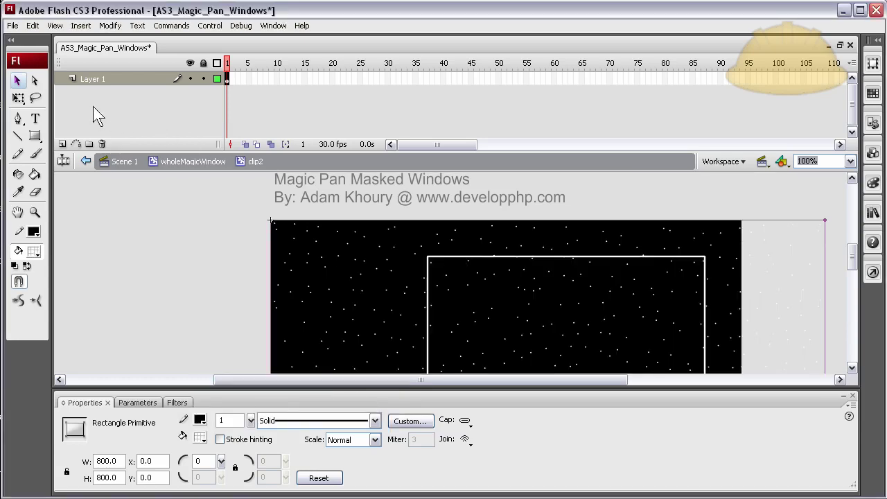
# Lock Layer 1 and add a new layer named stuff above it.
pyautogui.click(202, 79)
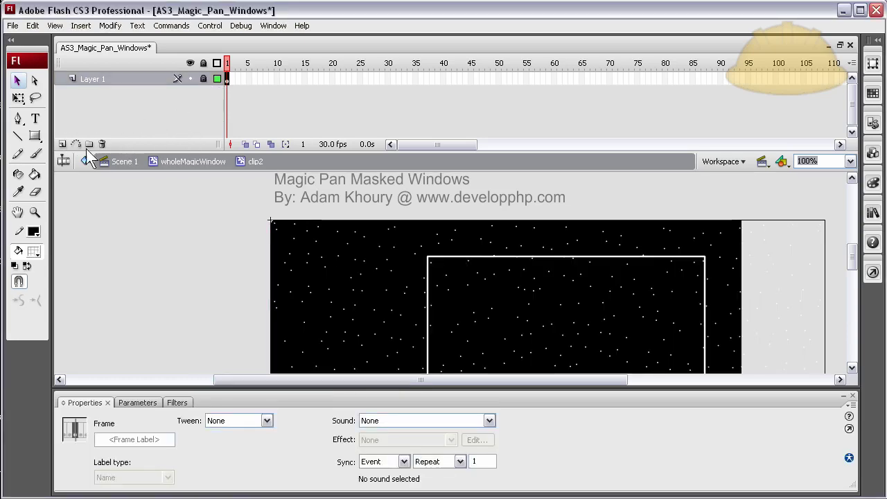
pyautogui.click(61, 144)
pyautogui.doubleClick(98, 78)
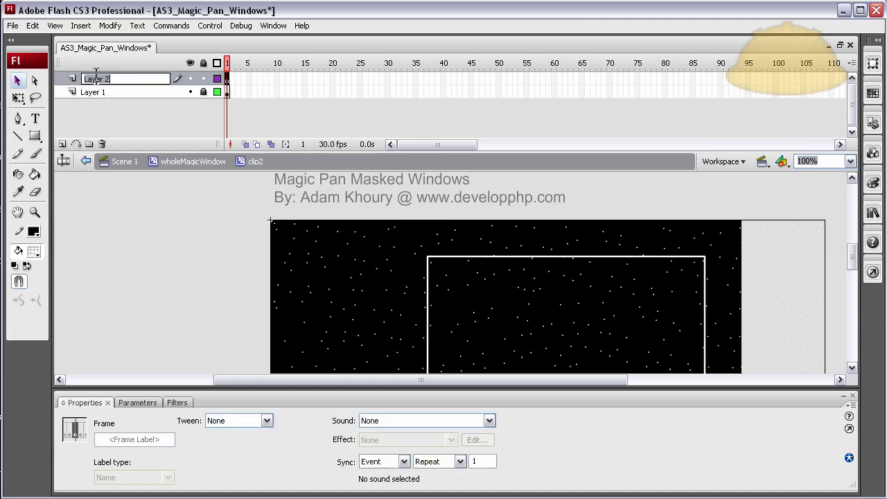
pyautogui.write('stuff')
pyautogui.click(198, 242)
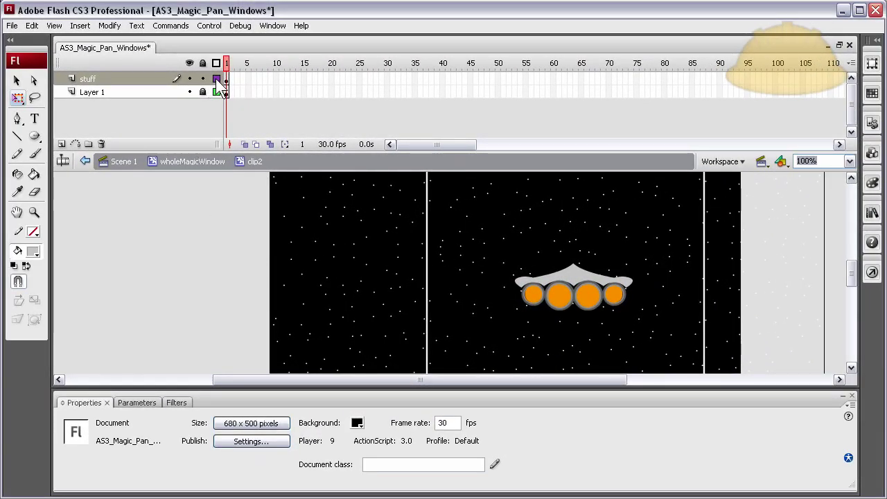
pyautogui.click(558, 293)
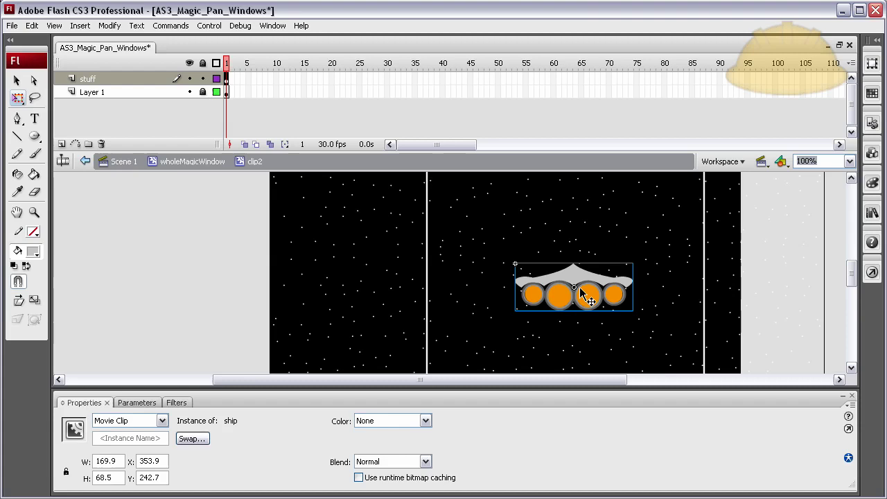
pyautogui.click(218, 284)
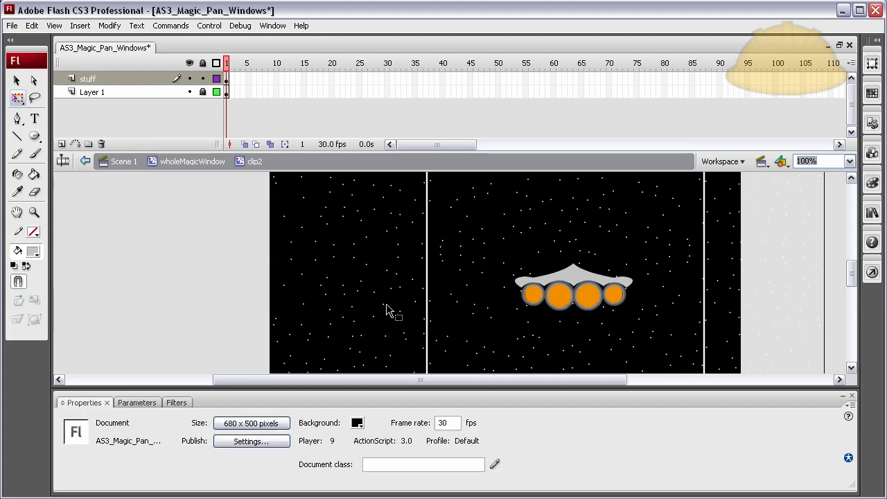
pyautogui.scroll(4, 354, 273)
pyautogui.scroll(-4, 776, 277)
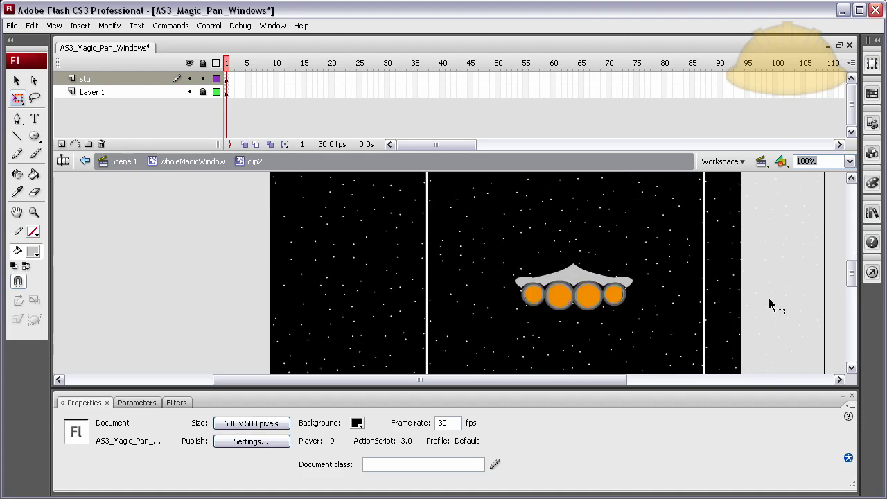
pyautogui.hotkey('ctrl', 'Return')
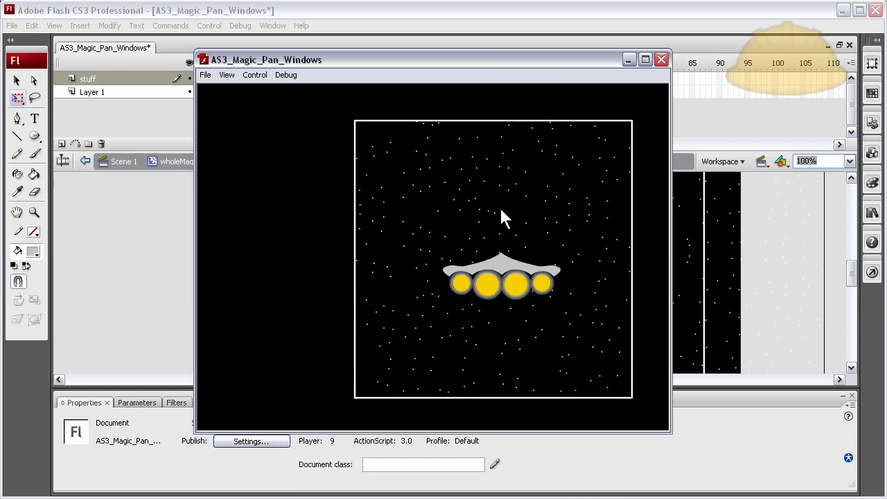
pyautogui.click(661, 60)
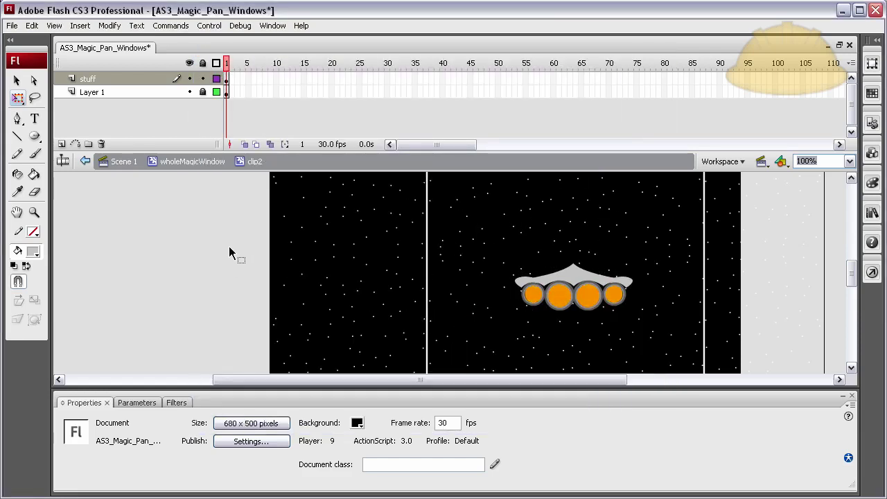
# Return to the wholeMagicWindow timeline and rename Layer 6 to spaceship.
pyautogui.doubleClick(183, 233)
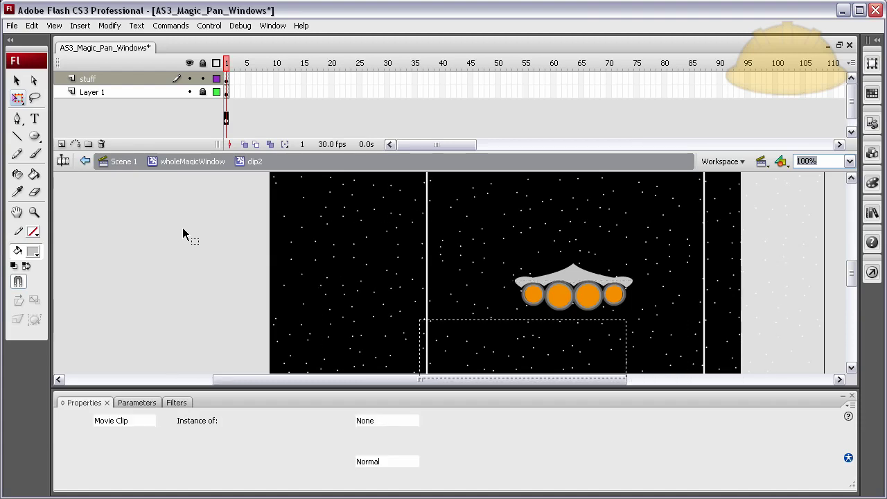
pyautogui.click(226, 132)
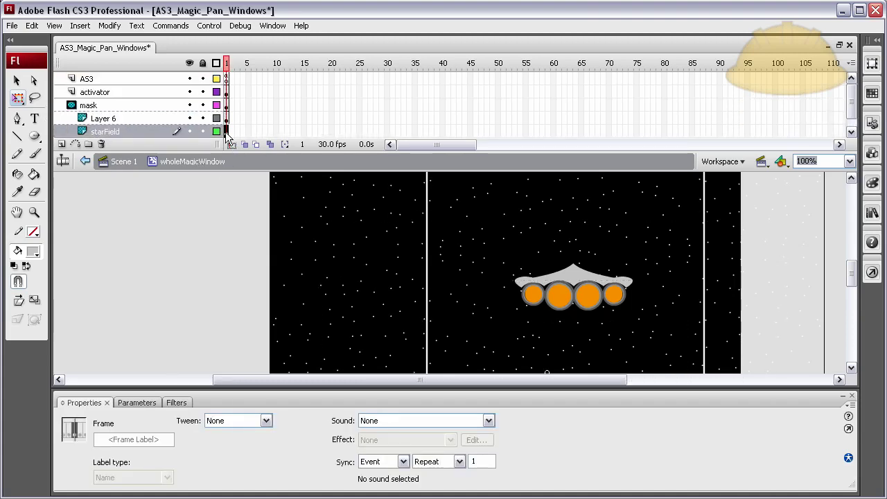
pyautogui.doubleClick(105, 118)
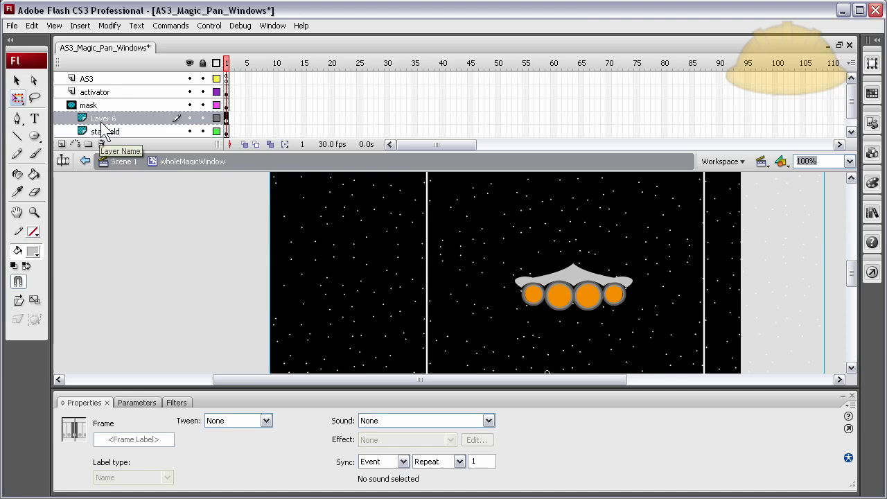
pyautogui.write('space')
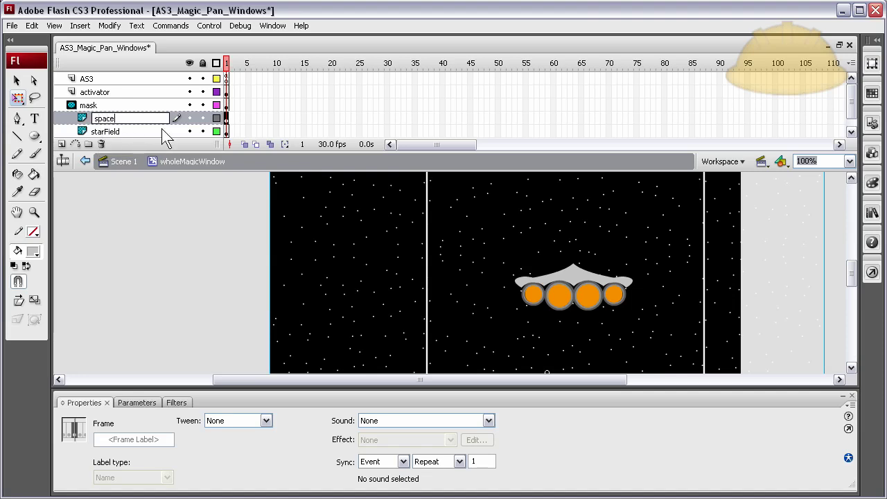
pyautogui.write('ship')
pyautogui.click(231, 264)
pyautogui.click(585, 305)
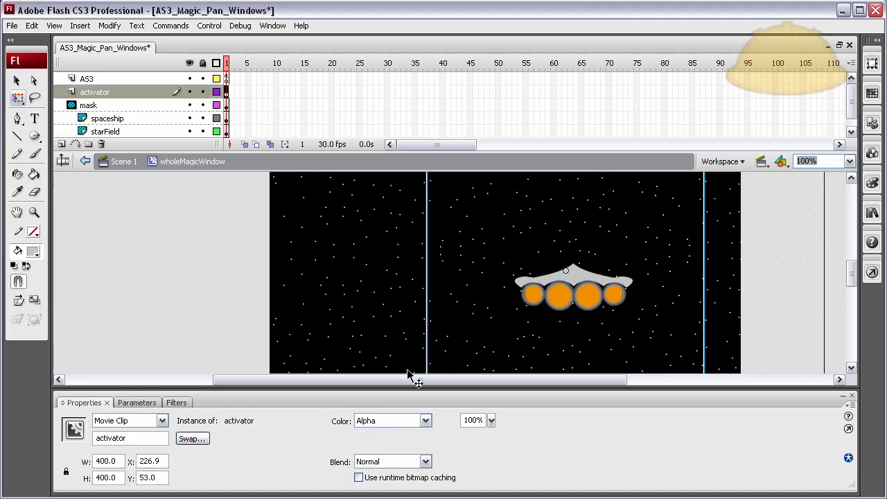
pyautogui.click(262, 220)
pyautogui.click(293, 220)
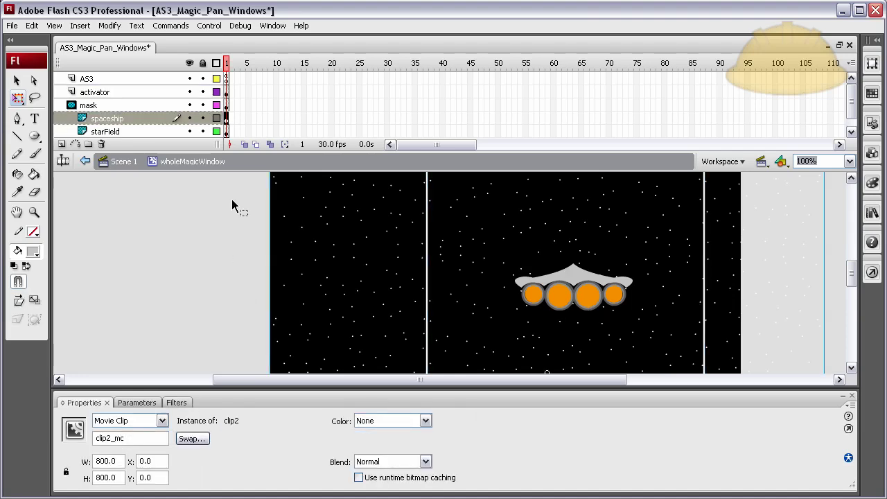
# Lock the spaceship layer and rename the starfield instance from bigPic to clip1_mc.
pyautogui.click(226, 132)
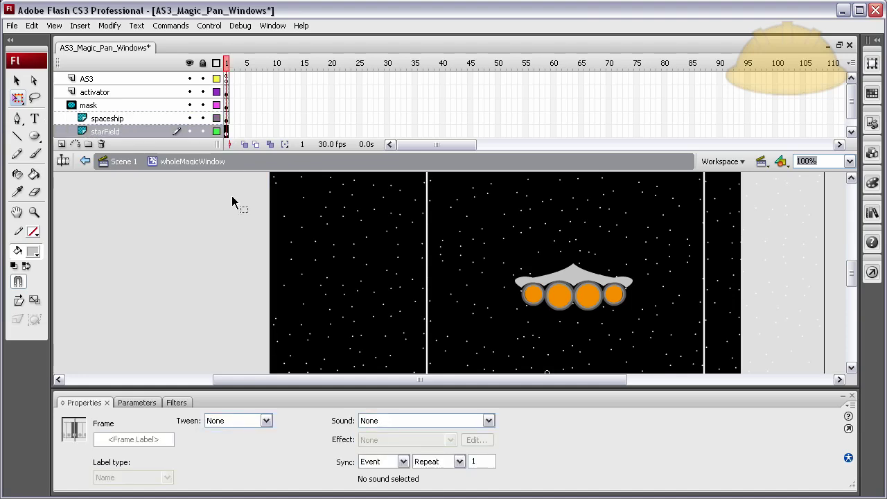
pyautogui.click(203, 118)
pyautogui.click(316, 267)
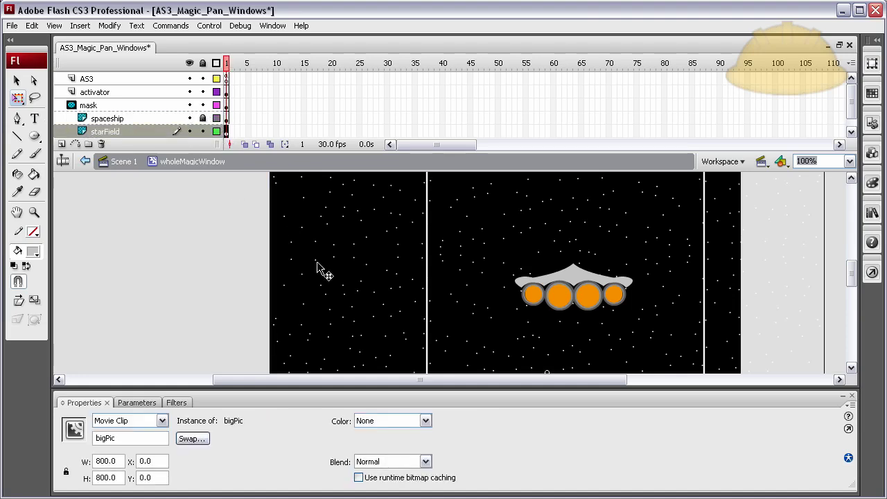
pyautogui.moveTo(139, 440); pyautogui.dragTo(69, 440)
pyautogui.write('clip1_mc')
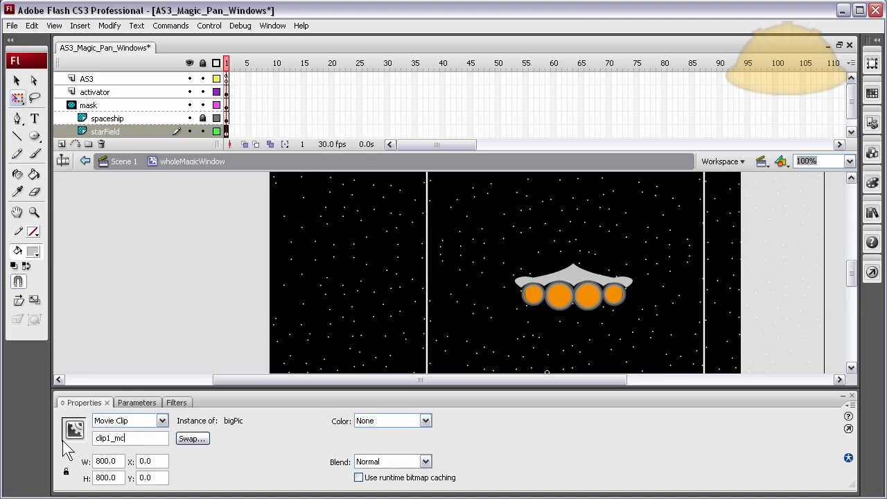
pyautogui.press('Return')
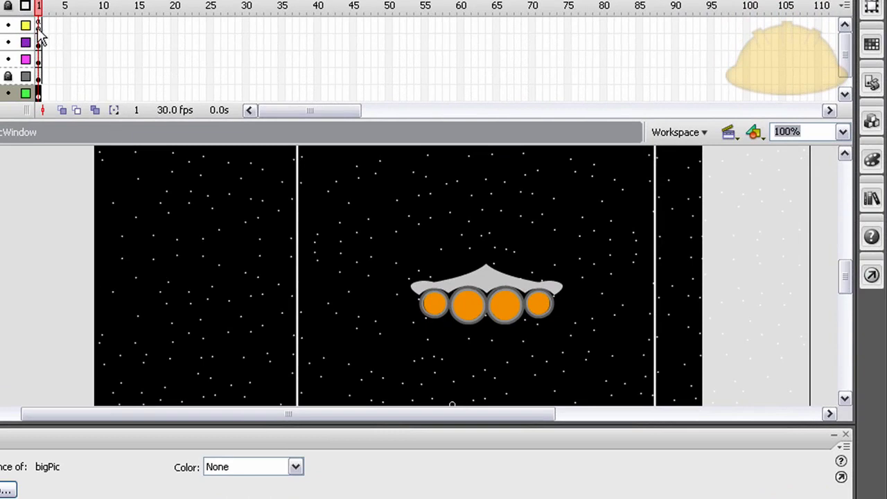
# In the frame script, change bigPic to clip1_mc on lines 16 and 17.
pyautogui.click(40, 34)
pyautogui.press('F9')
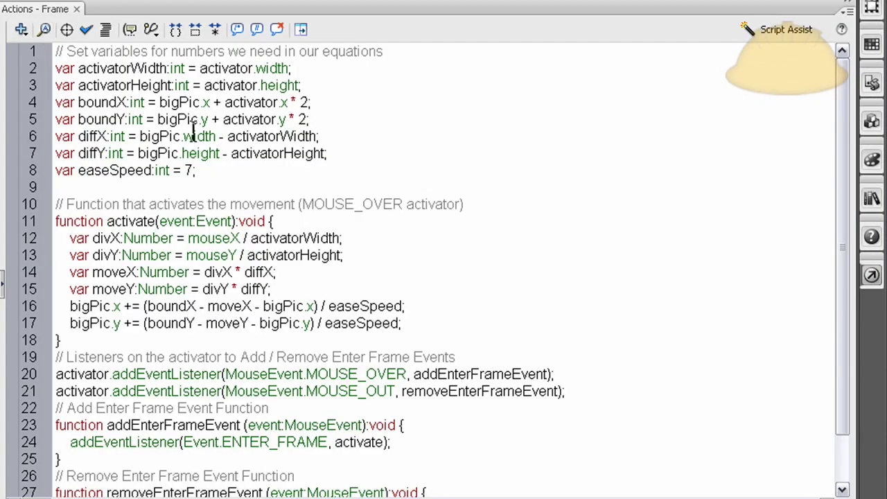
pyautogui.doubleClick(96, 305)
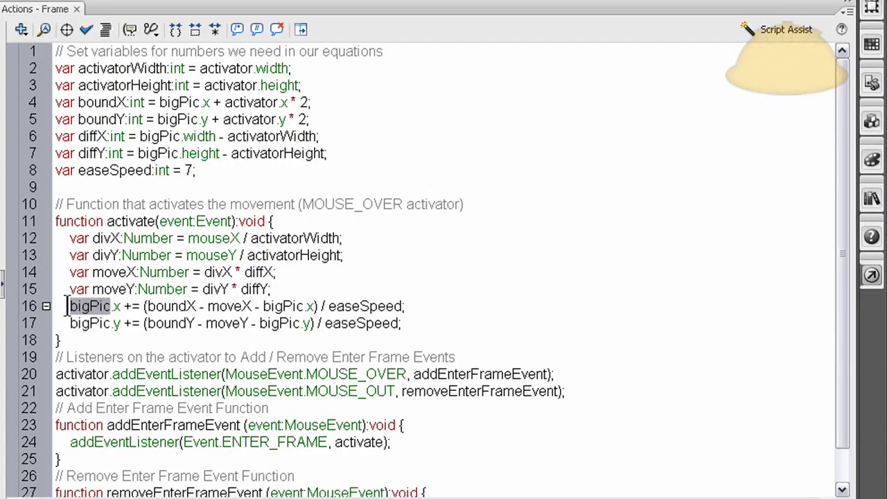
pyautogui.write('clip1_')
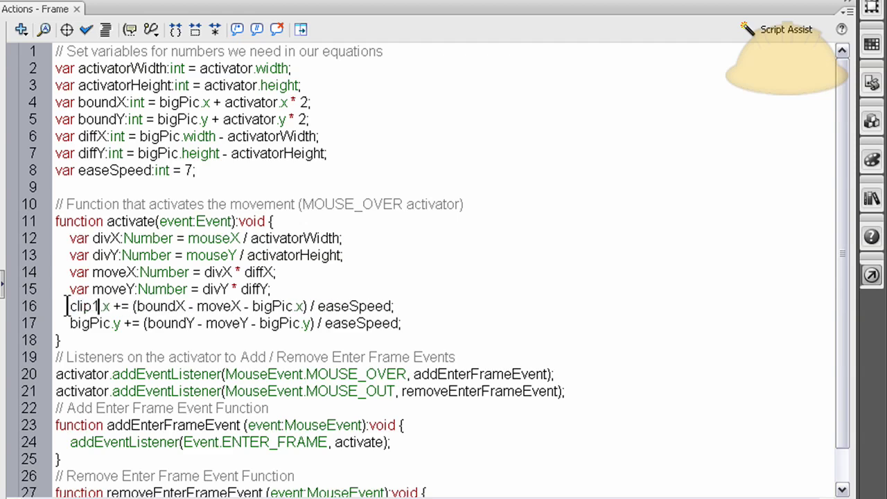
pyautogui.write('mc')
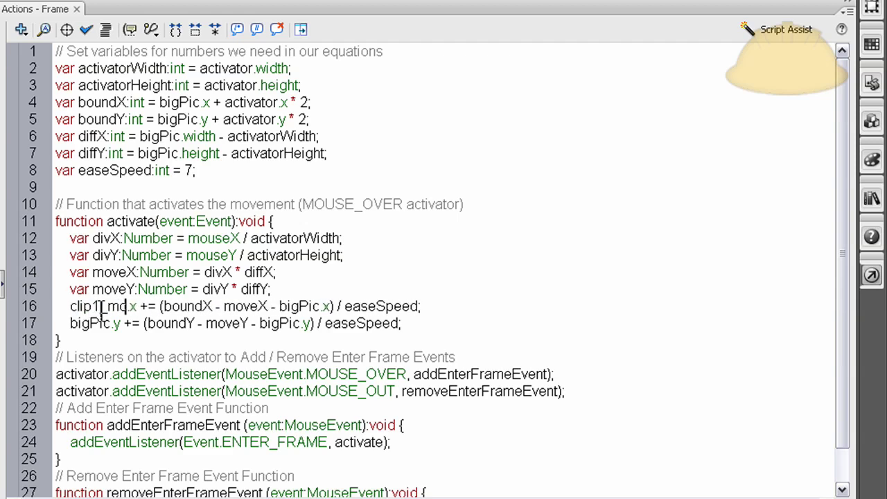
pyautogui.doubleClick(101, 306)
pyautogui.hotkey('ctrl', 'c')
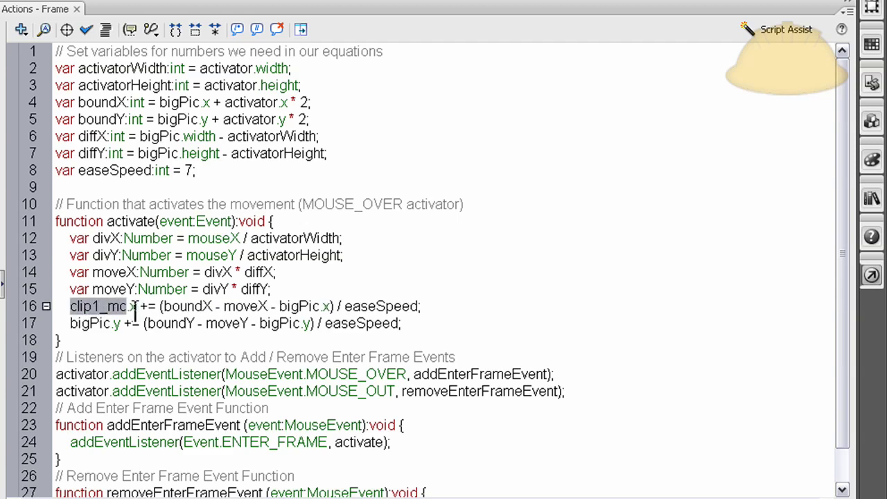
pyautogui.doubleClick(84, 323)
pyautogui.hotkey('ctrl', 'v')
# Duplicate lines 16–17 as new lines 18–19 and rename their clip to clip2_mc.
pyautogui.moveTo(429, 323); pyautogui.dragTo(48, 311)
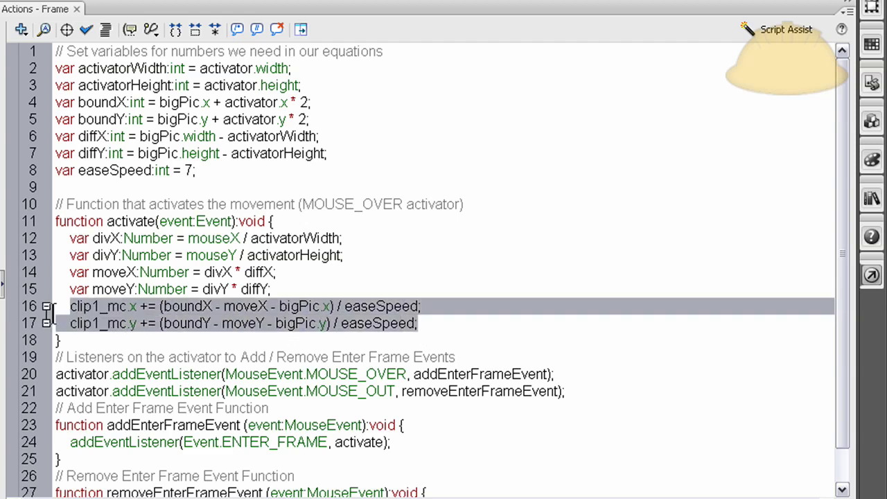
pyautogui.click(446, 324)
pyautogui.press('Return')
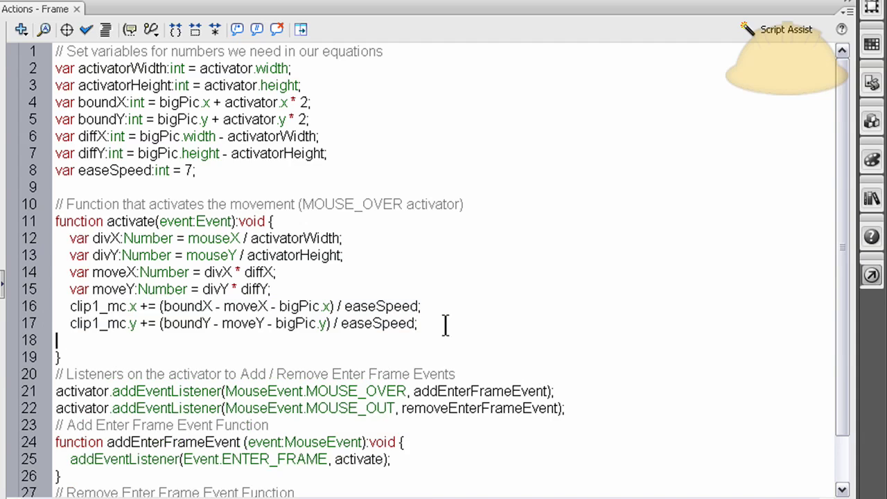
pyautogui.write('clip1_mc.x += (boundX - moveX - bigPic.x) / easeSpeed; clip1_mc.y += (boundY - moveY - bigPic.y) / easeSpeed;')
pyautogui.moveTo(93, 340); pyautogui.dragTo(99, 357)
pyautogui.write('2')
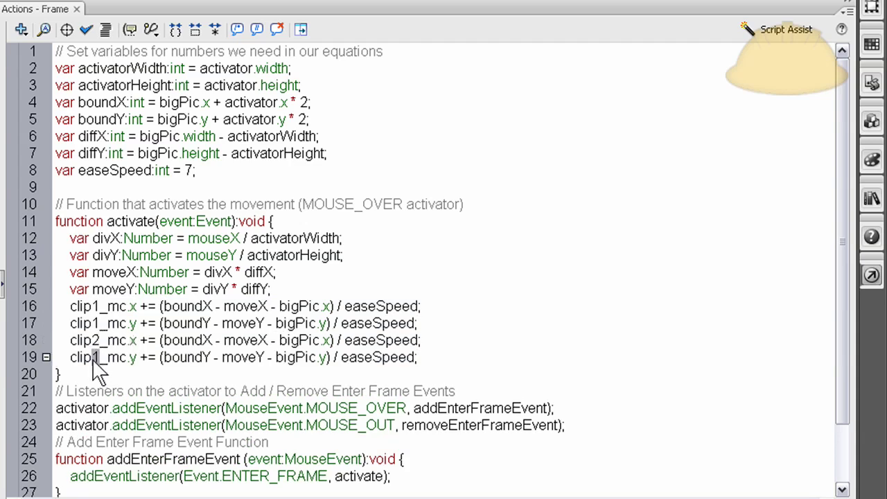
pyautogui.write('2')
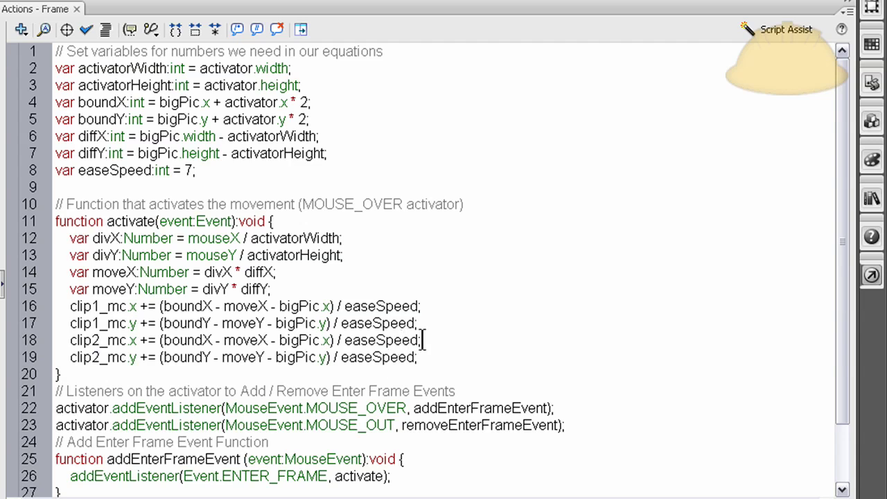
# Make lines 18 and 19 divide by (easeSpeed - 5).
pyautogui.click(344, 340)
pyautogui.write('(')
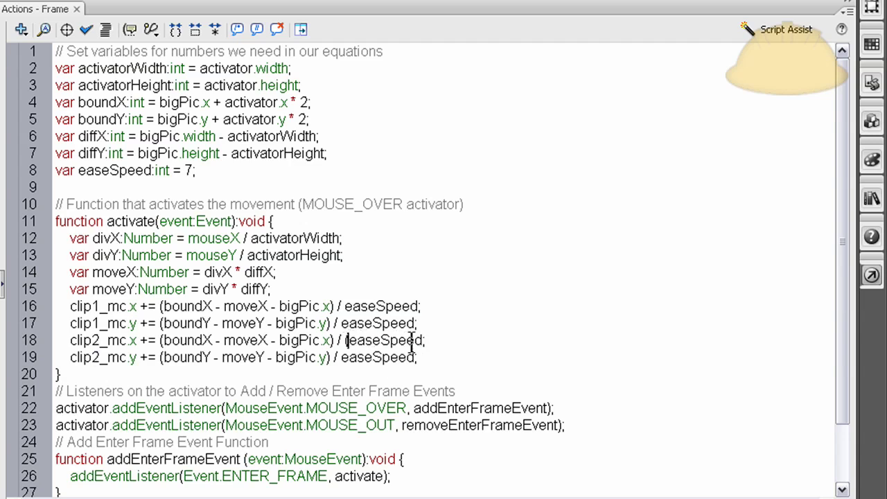
pyautogui.press('Down')
pyautogui.press('Left')
pyautogui.write('(')
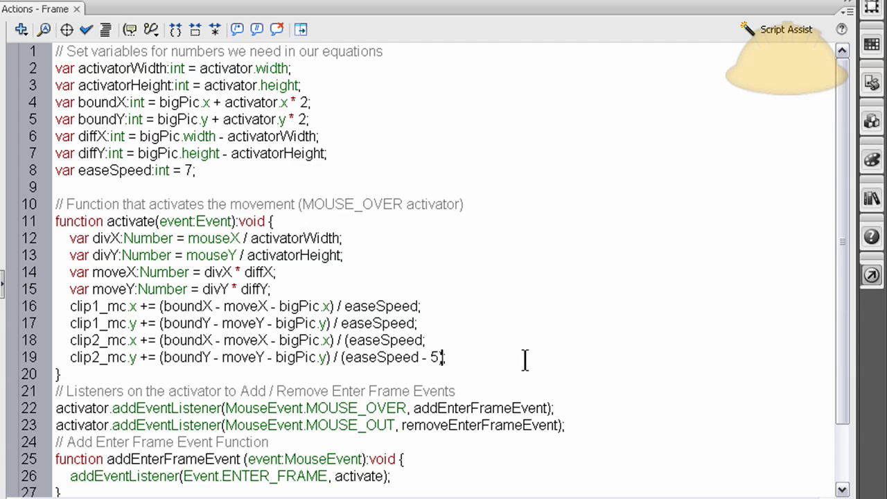
pyautogui.moveTo(449, 357); pyautogui.dragTo(356, 350)
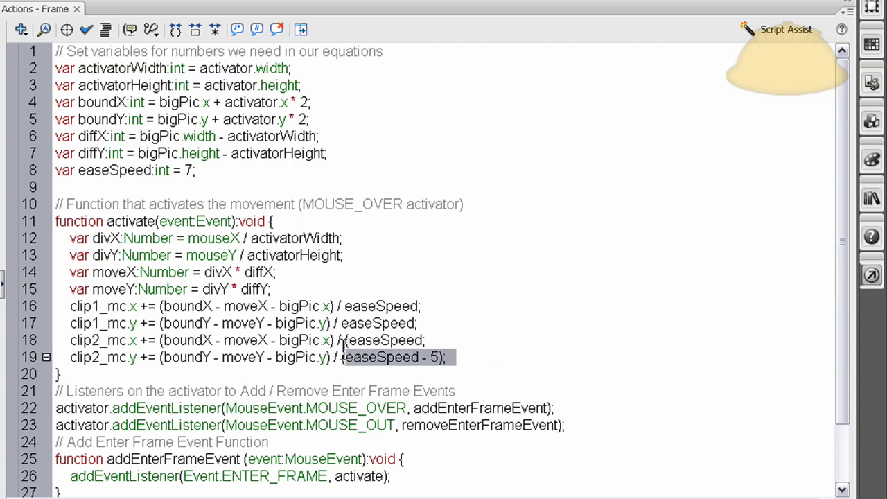
pyautogui.moveTo(427, 339); pyautogui.dragTo(351, 341)
pyautogui.write('(easeSpeed - 5);')
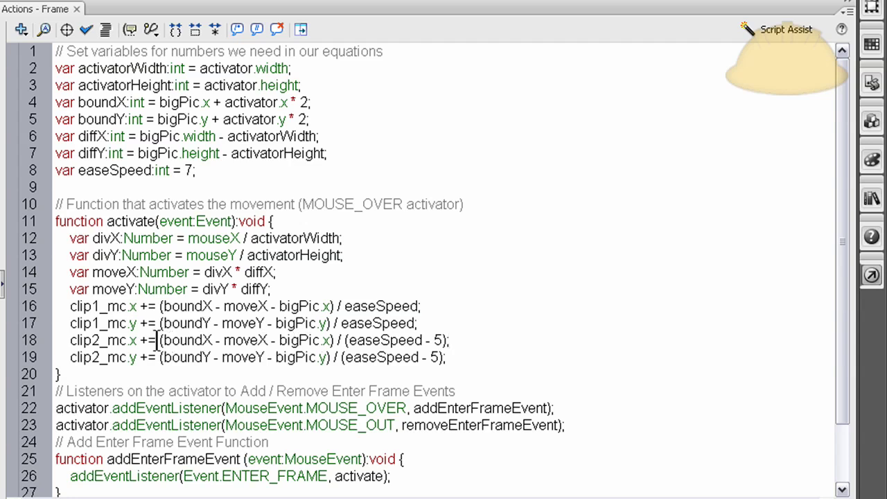
# Replace the bigPic references with clip1_mc in movement lines 16 and 17.
pyautogui.doubleClick(104, 305)
pyautogui.hotkey('ctrl', 'c')
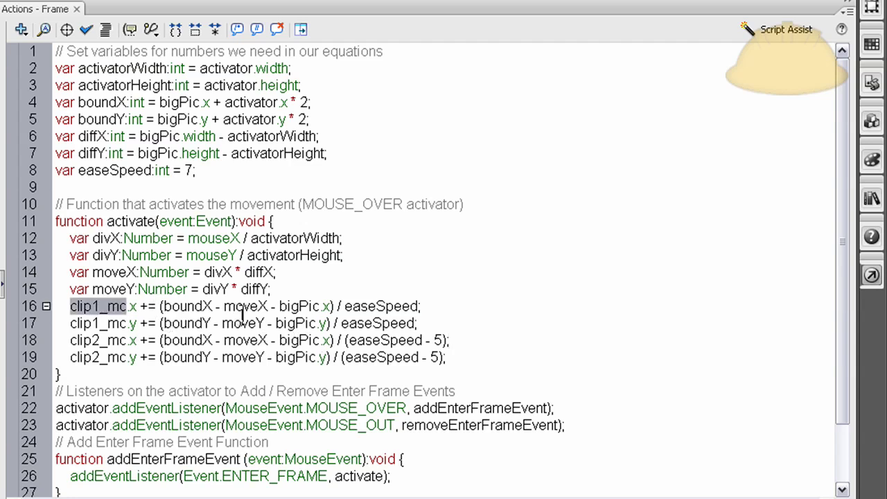
pyautogui.doubleClick(302, 305)
pyautogui.hotkey('ctrl', 'v')
pyautogui.doubleClick(298, 324)
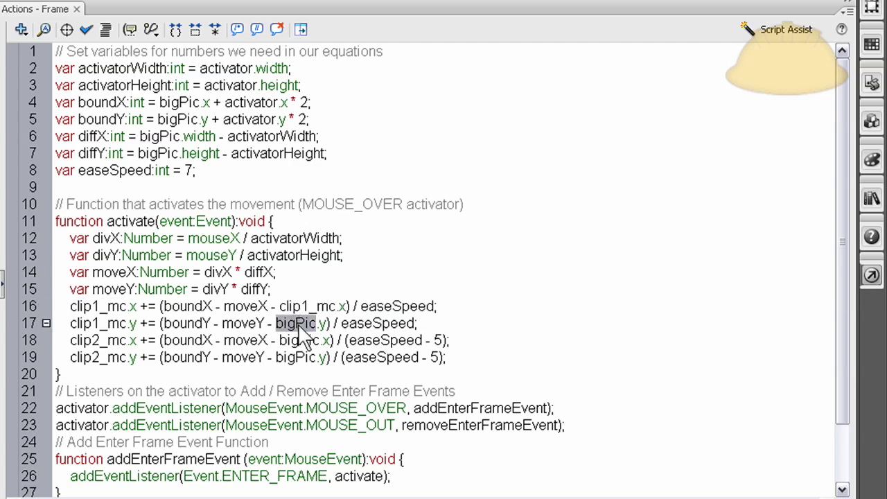
pyautogui.hotkey('ctrl', 'v')
pyautogui.doubleClick(298, 341)
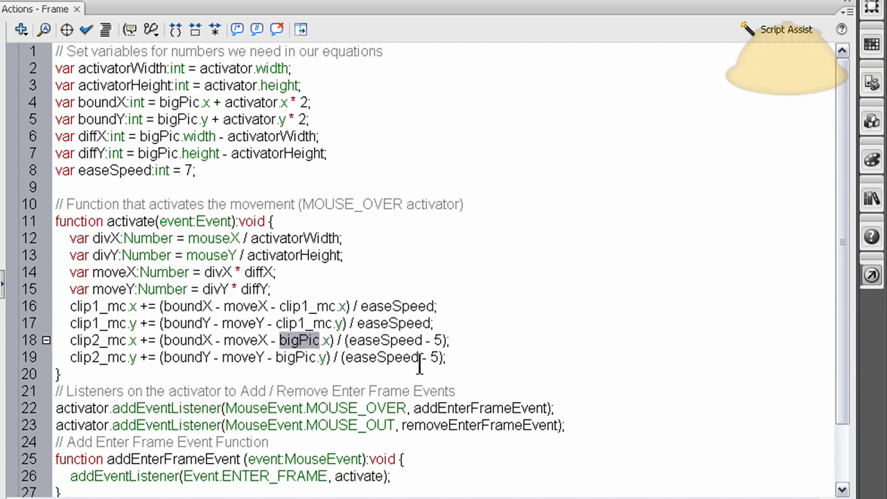
# Replace bigPic with clip1_mc in the boundX, boundY, diffX and diffY lines.
pyautogui.doubleClick(177, 103)
pyautogui.hotkey('ctrl', 'v')
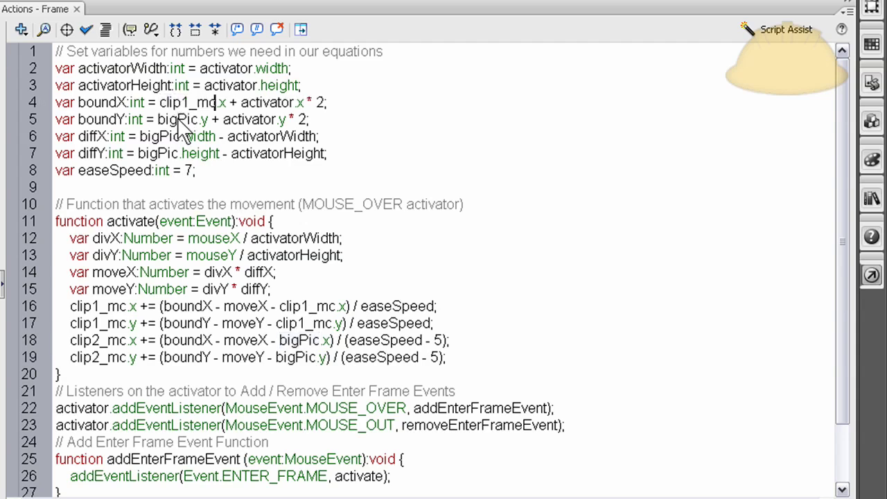
pyautogui.doubleClick(177, 119)
pyautogui.hotkey('ctrl', 'v')
pyautogui.doubleClick(158, 136)
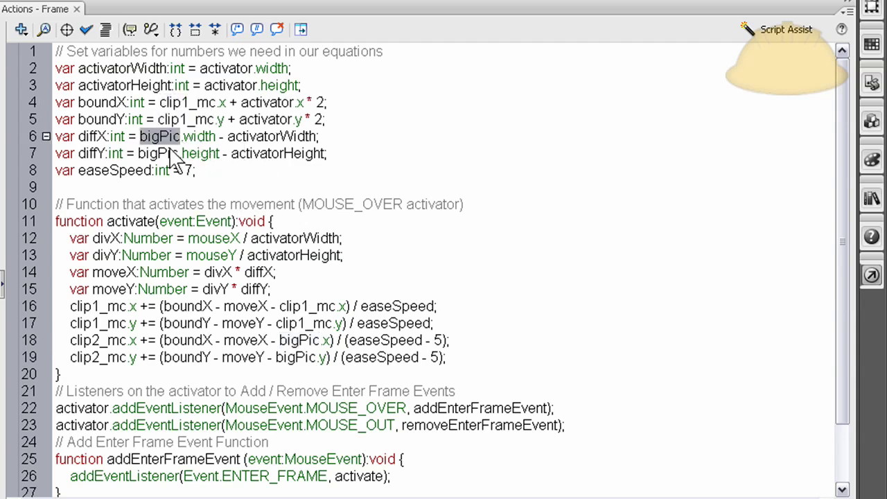
pyautogui.hotkey('ctrl', 'v')
pyautogui.doubleClick(159, 153)
pyautogui.hotkey('ctrl', 'v')
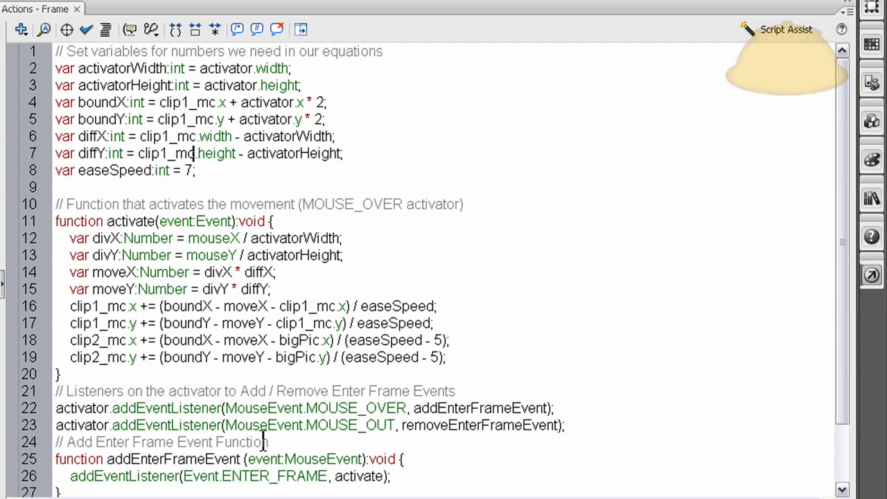
# Replace bigPic with clip2_mc on lines 18 and 19, then test the movie.
pyautogui.doubleClick(98, 340)
pyautogui.hotkey('ctrl', 'c')
pyautogui.doubleClick(295, 340)
pyautogui.hotkey('ctrl', 'v')
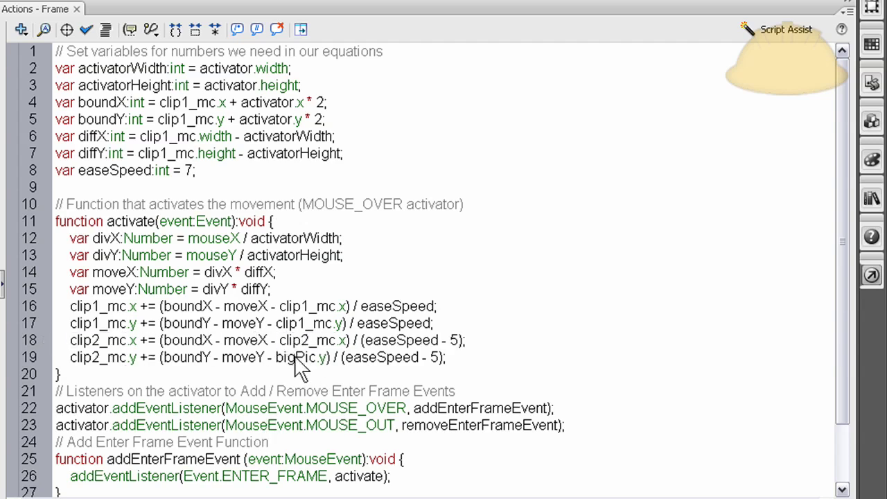
pyautogui.doubleClick(294, 357)
pyautogui.hotkey('ctrl', 'v')
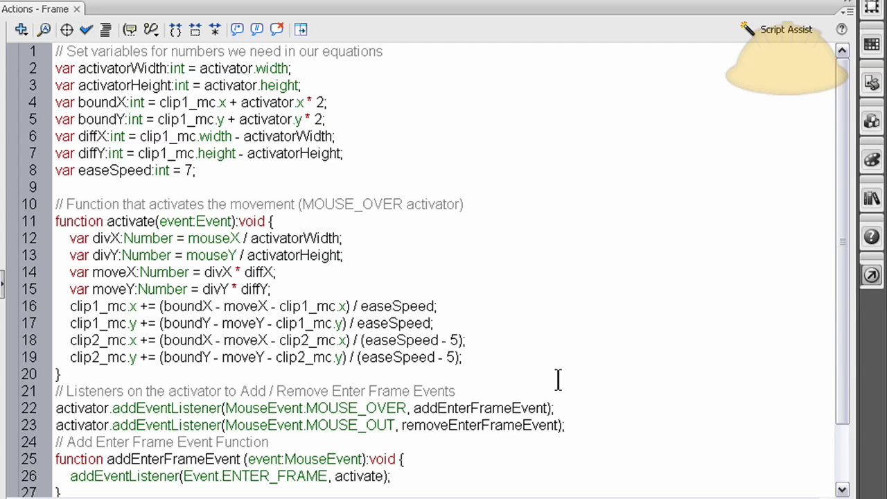
pyautogui.hotkey('ctrl', 'Return')
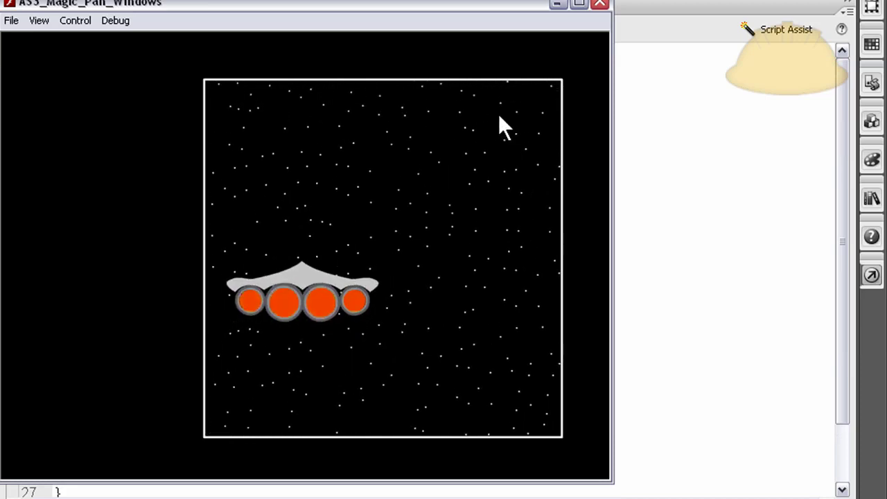
# Close the test movie preview after watching the starfield and spaceship pan.
pyautogui.click(599, 6)
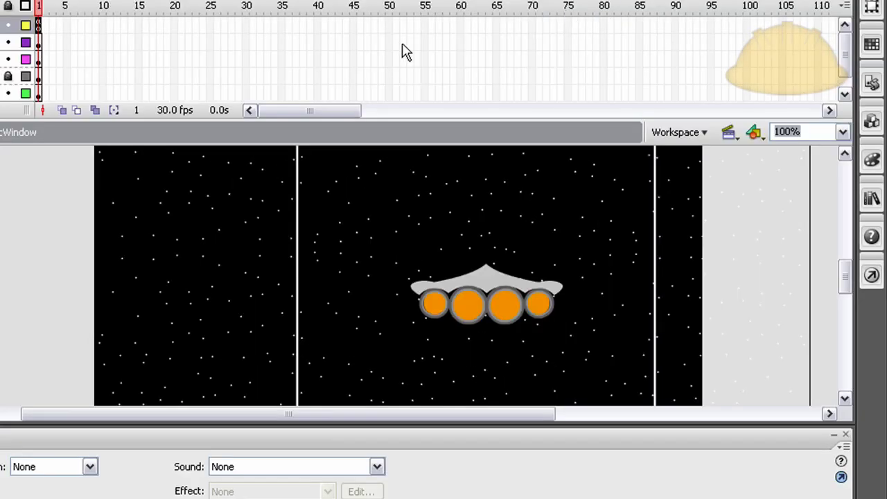
# Change clip2's easing on lines 18 and 19 to easeSpeed + 3 and preview the movie.
pyautogui.press('F9')
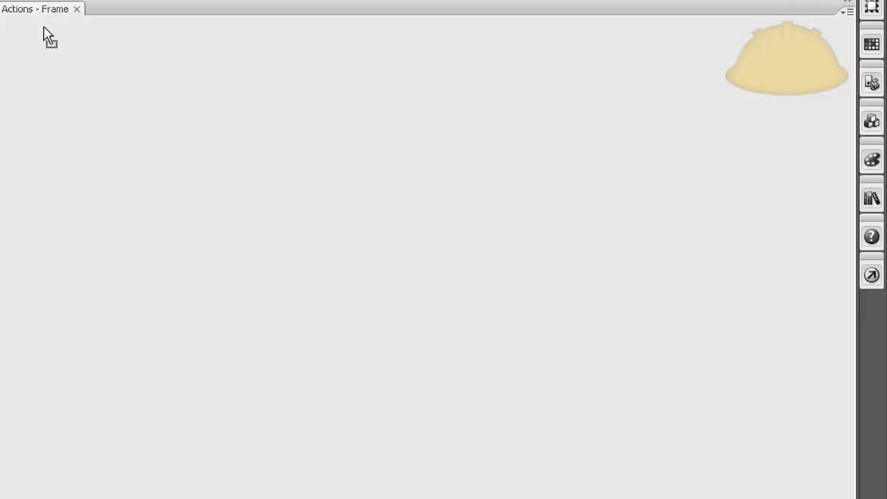
pyautogui.moveTo(454, 340); pyautogui.dragTo(441, 340)
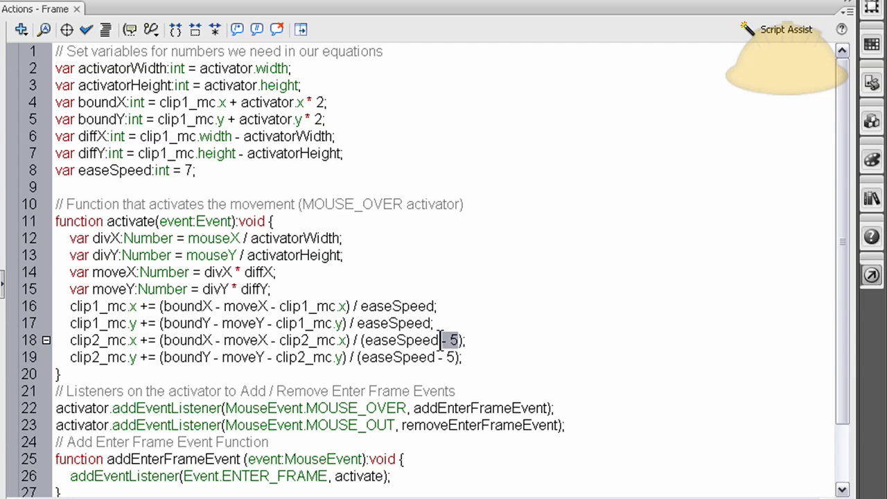
pyautogui.write('+ 3')
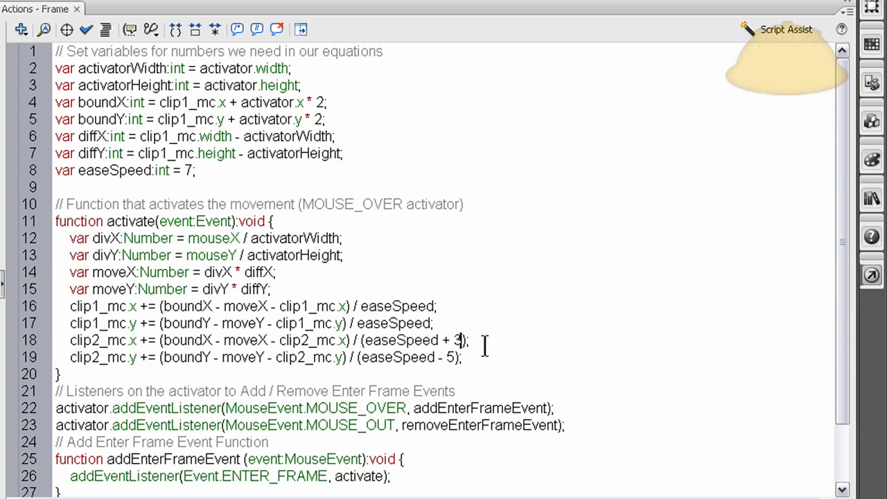
pyautogui.moveTo(456, 357); pyautogui.dragTo(439, 357)
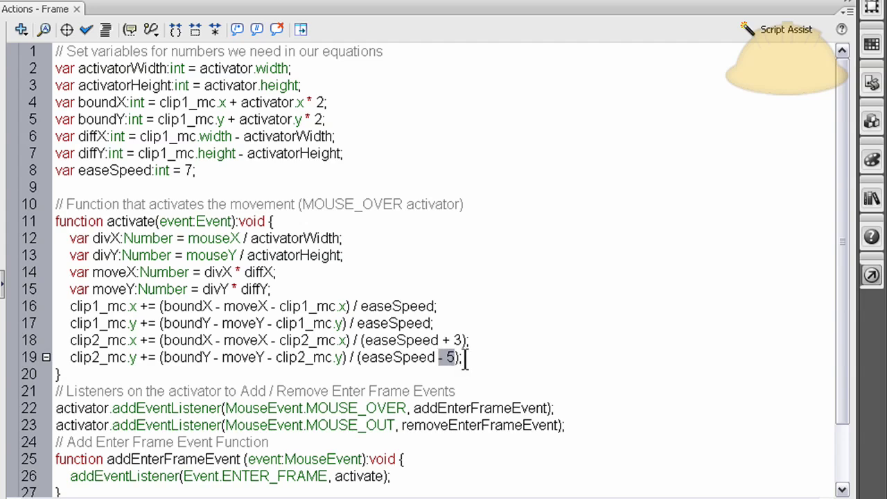
pyautogui.write('+')
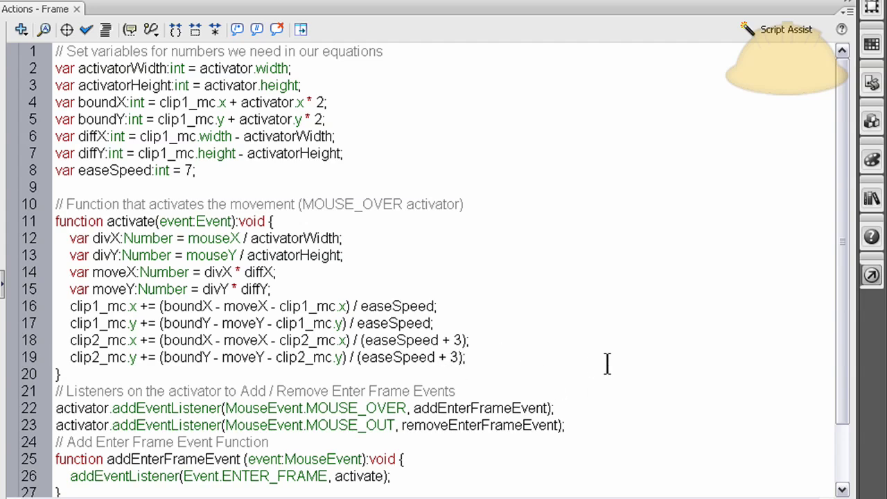
pyautogui.hotkey('ctrl', 'Return')
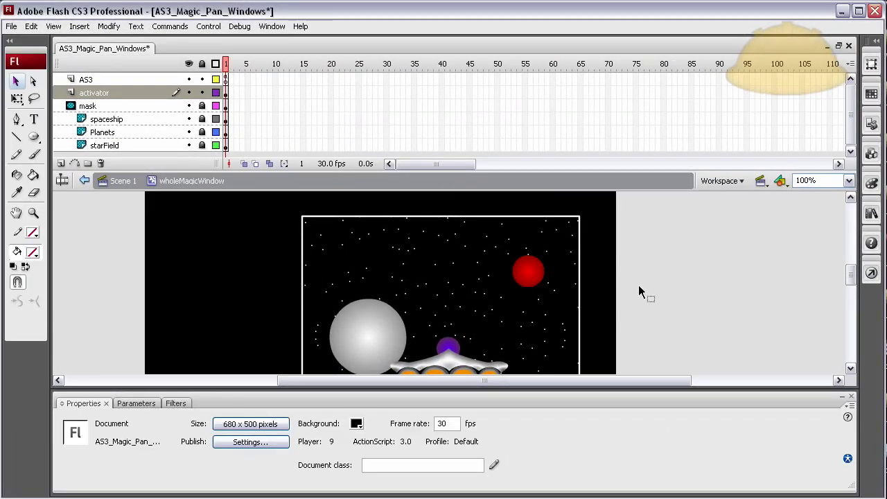
# Check the starField, Planets and spaceship layers, then open the AS3 layer's frame 1 script.
pyautogui.scroll(-3, 636, 305)
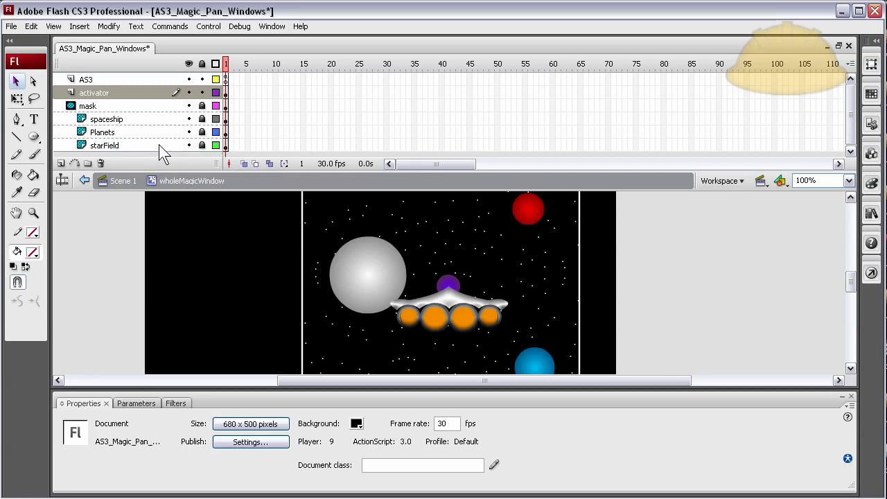
pyautogui.click(115, 145)
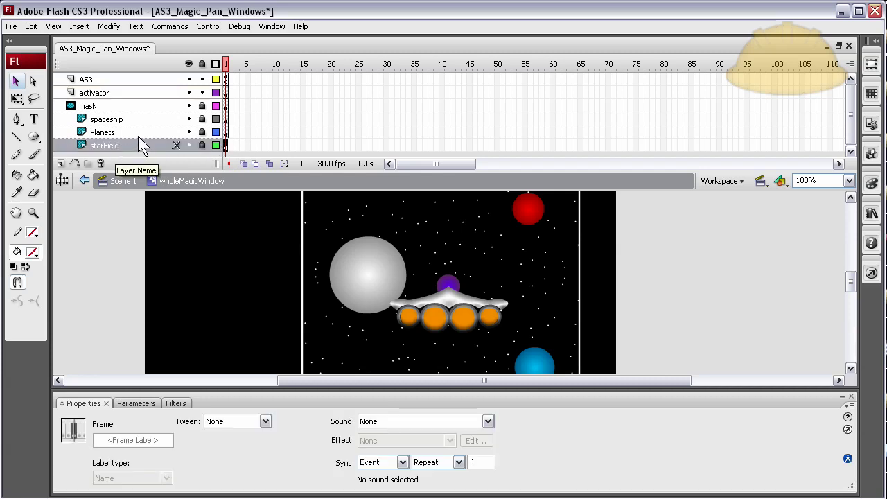
pyautogui.click(138, 135)
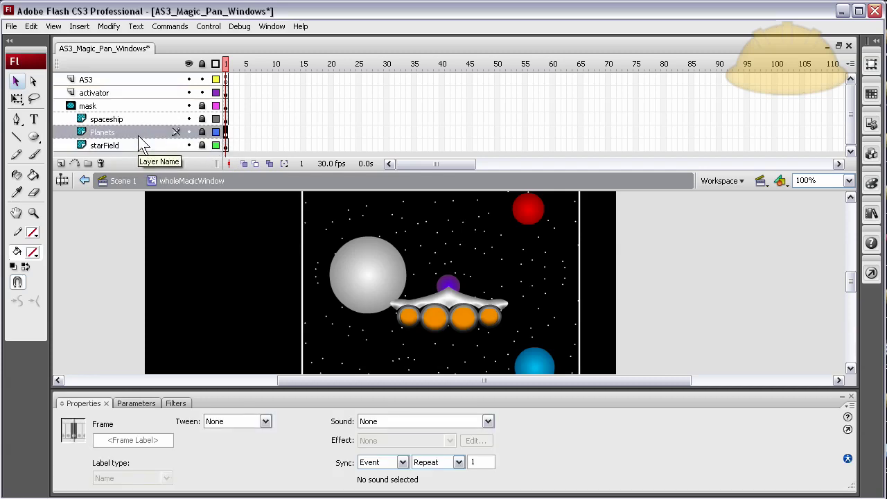
pyautogui.click(138, 120)
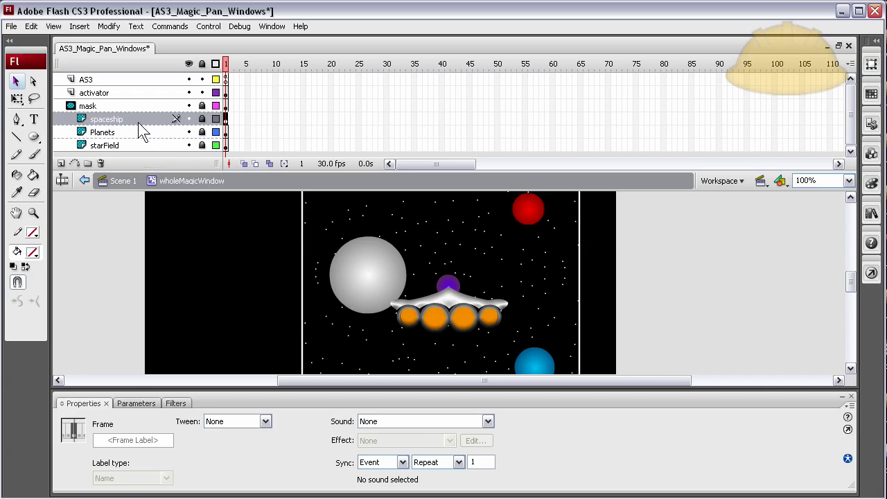
pyautogui.click(101, 243)
pyautogui.click(226, 80)
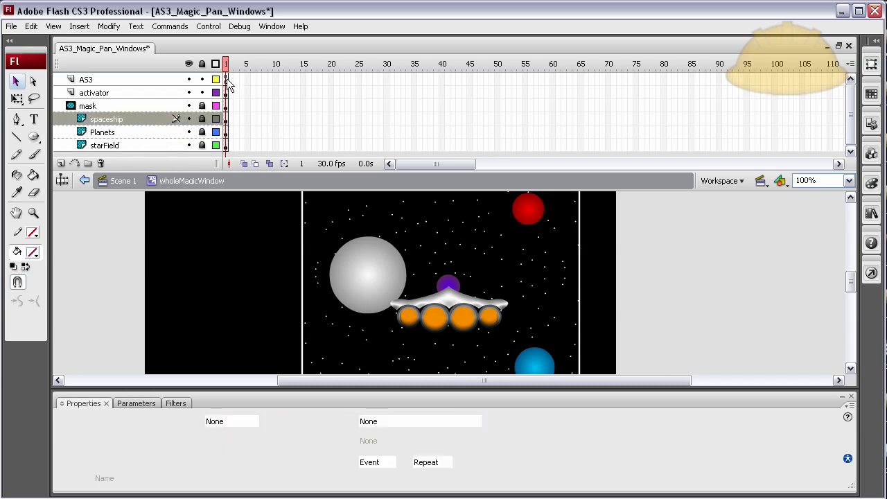
pyautogui.press('F9')
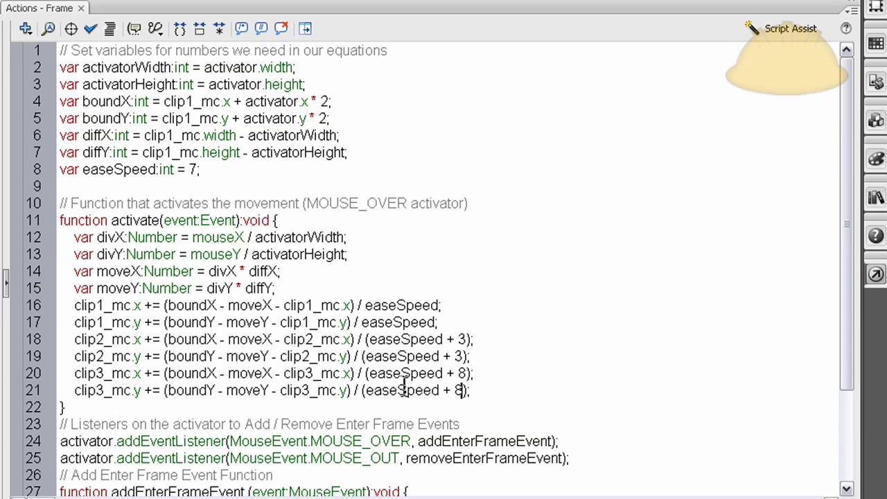
# Test the movie to watch stars, planets and spaceship pan, then close the preview.
pyautogui.hotkey('ctrl', 'Return')
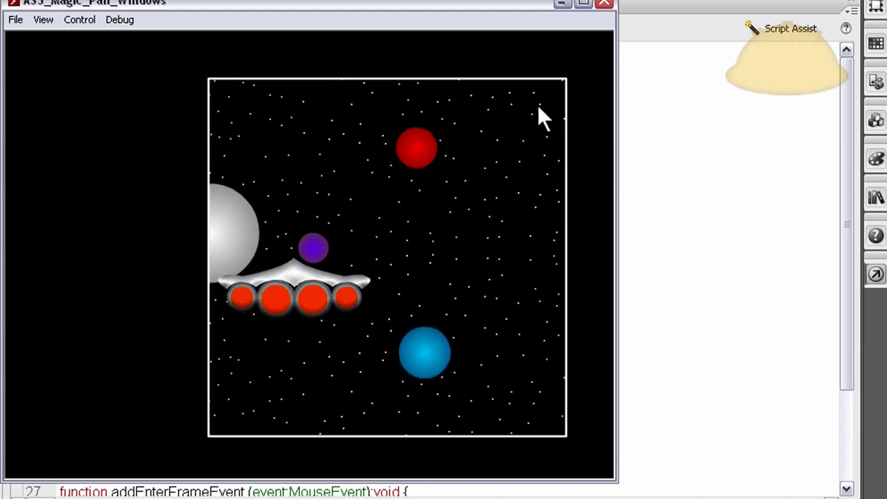
pyautogui.click(604, 3)
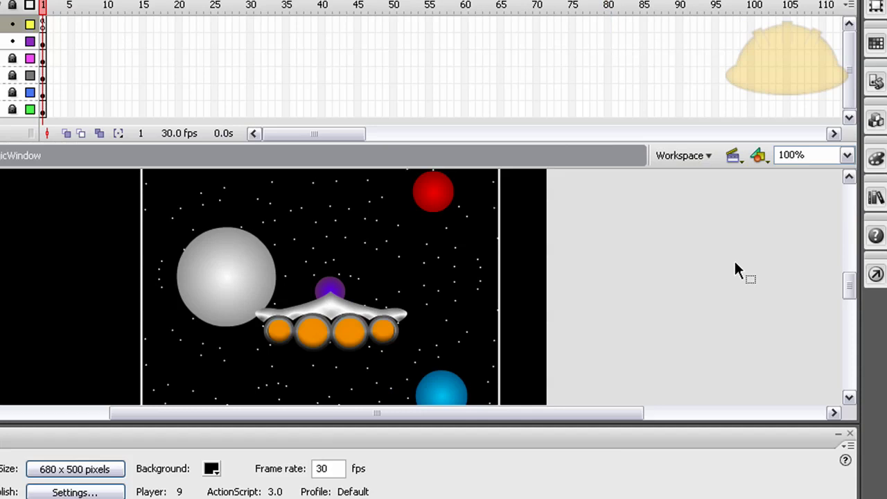
# Preview the movie once more, close it, and open the frame 1 script.
pyautogui.hotkey('ctrl', 'Return')
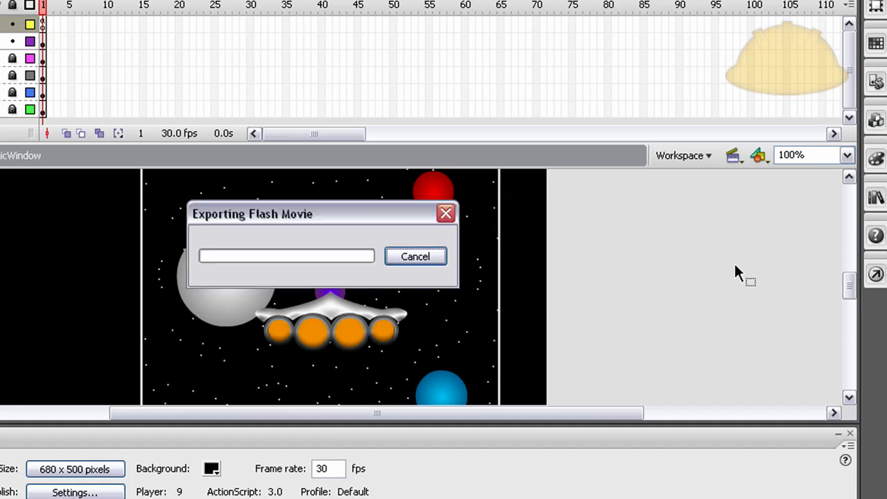
pyautogui.hotkey('ctrl', 'w')
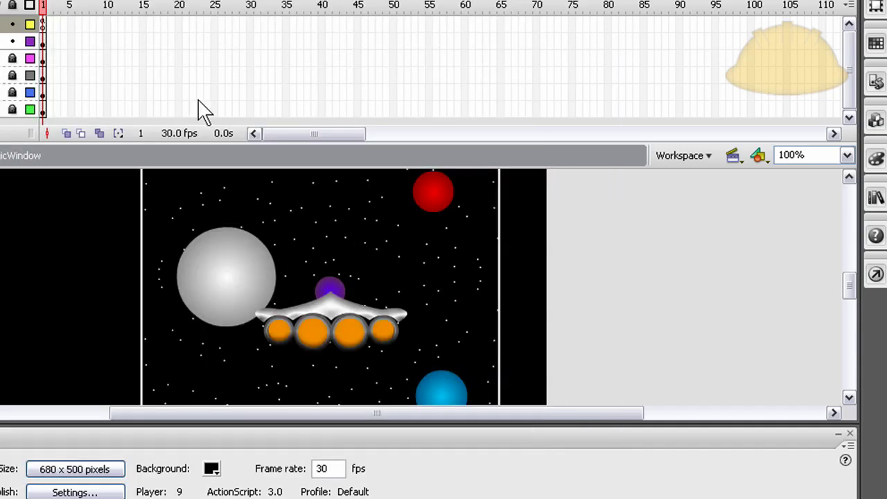
pyautogui.click(43, 24)
pyautogui.press('F9')
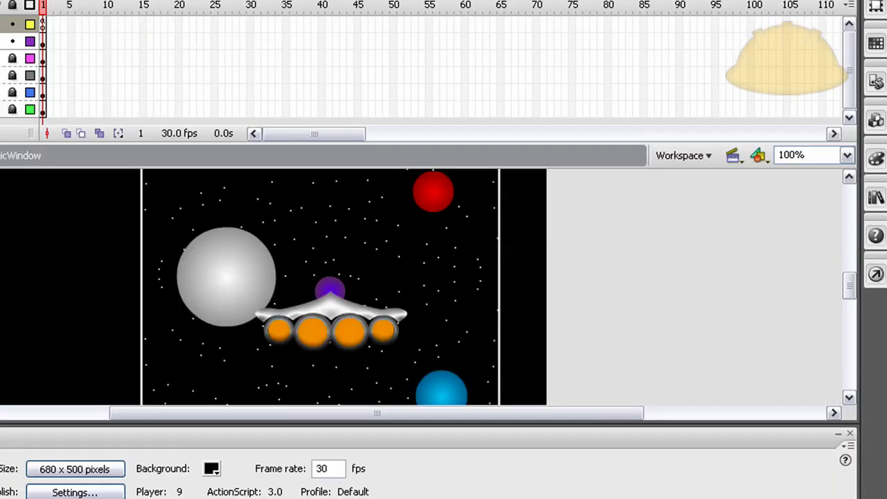
# Inspect the masked window clip on stage, deselect it, and reopen the AS3 frame script.
pyautogui.scroll(5, 4, 348)
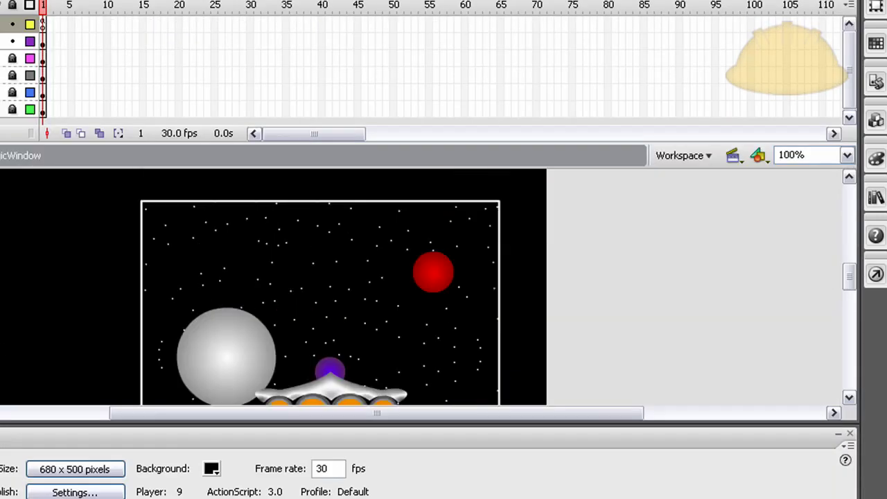
pyautogui.click(141, 284)
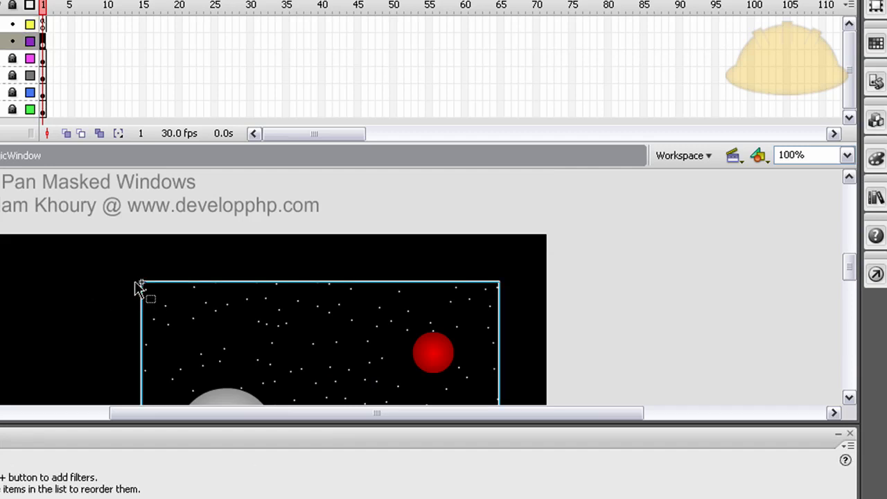
pyautogui.hotkey('ctrl', 'shift', 'a')
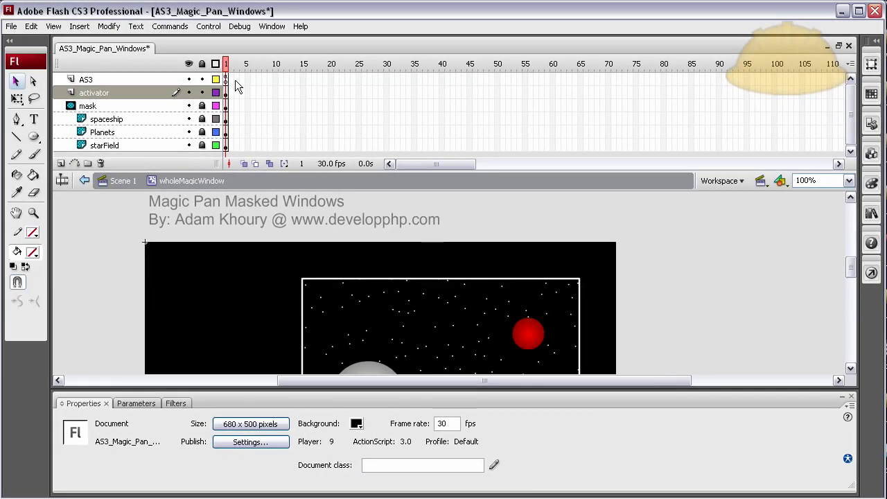
pyautogui.click(224, 77)
pyautogui.press('F9')
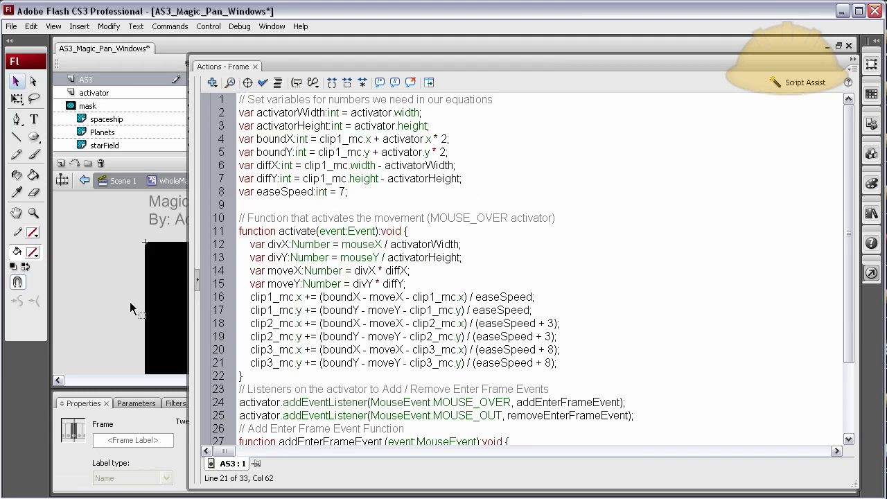
# Close Actions, return to Scene 1, and test the movie from the main stage.
pyautogui.press('F9')
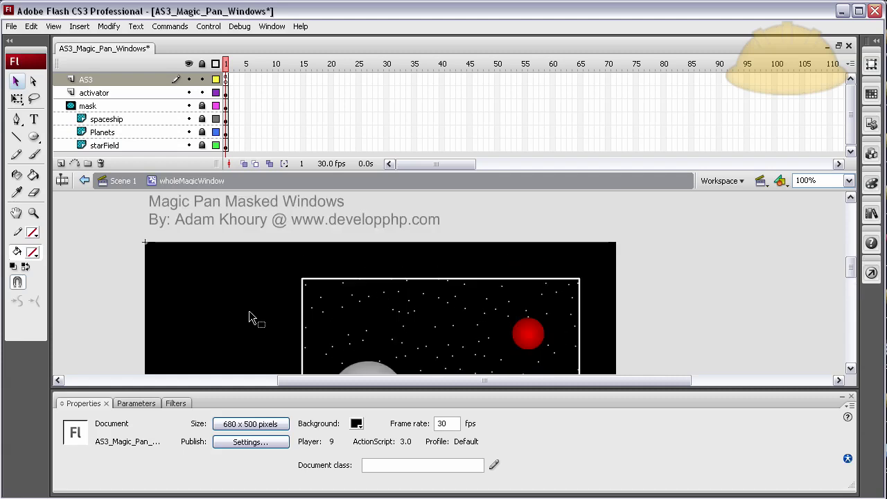
pyautogui.click(123, 181)
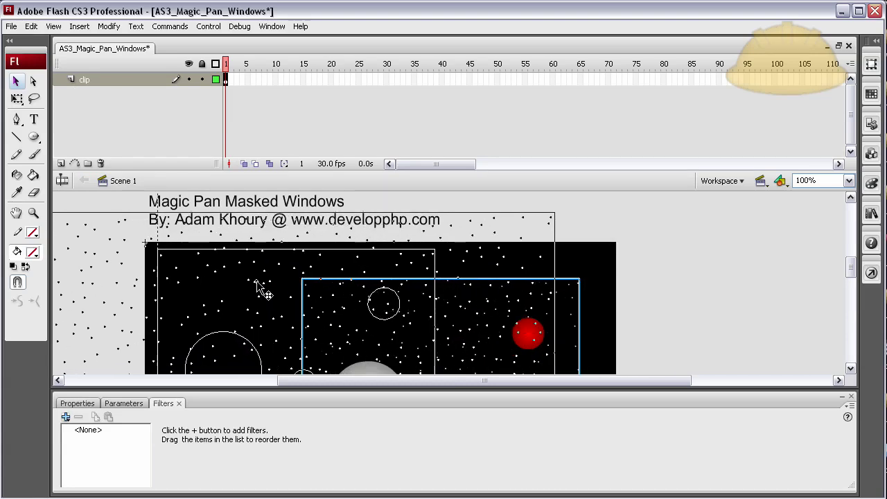
pyautogui.hotkey('ctrl', 'Return')
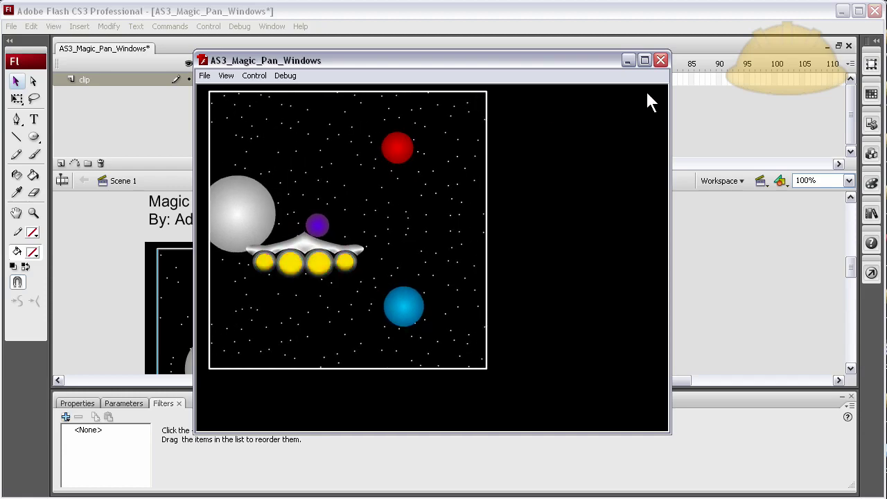
pyautogui.click(660, 60)
# Drag the magic window clip about 255 pixels right and retest the panning.
pyautogui.moveTo(393, 313); pyautogui.dragTo(570, 313)
pyautogui.hotkey('ctrl', 'Return')
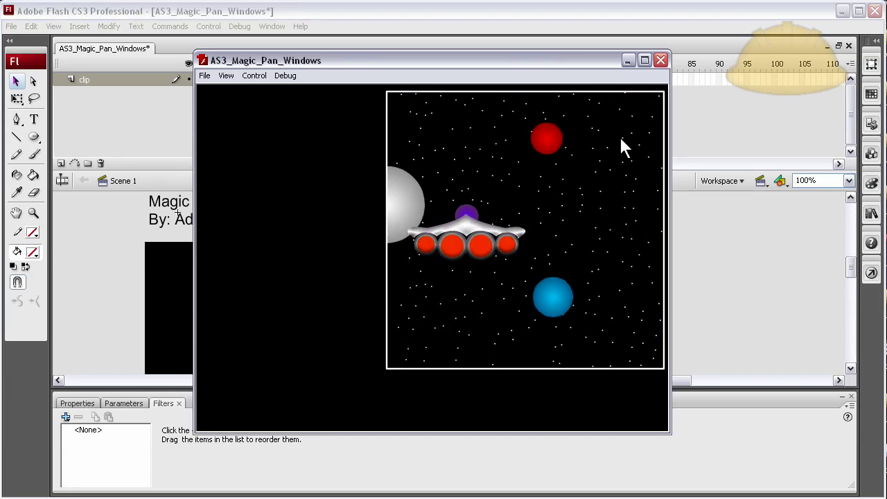
pyautogui.click(660, 60)
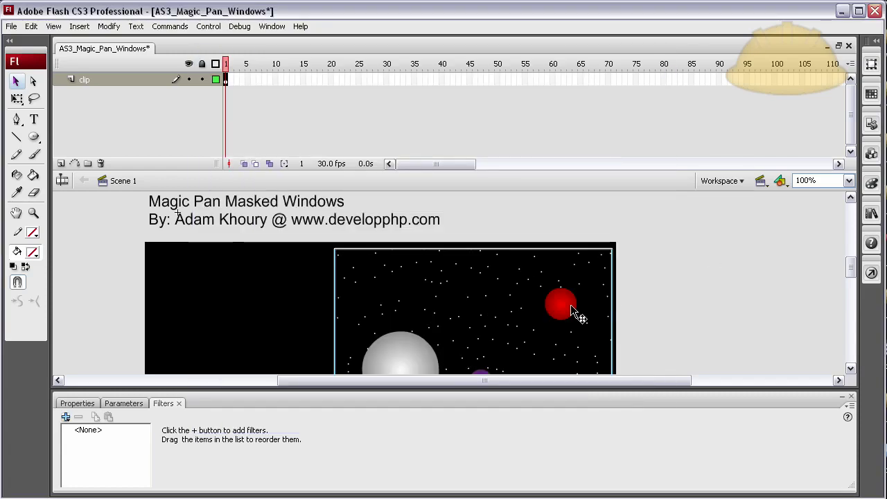
# Deselect the window clip and run a test preview of the repositioned starfield window.
pyautogui.click(660, 314)
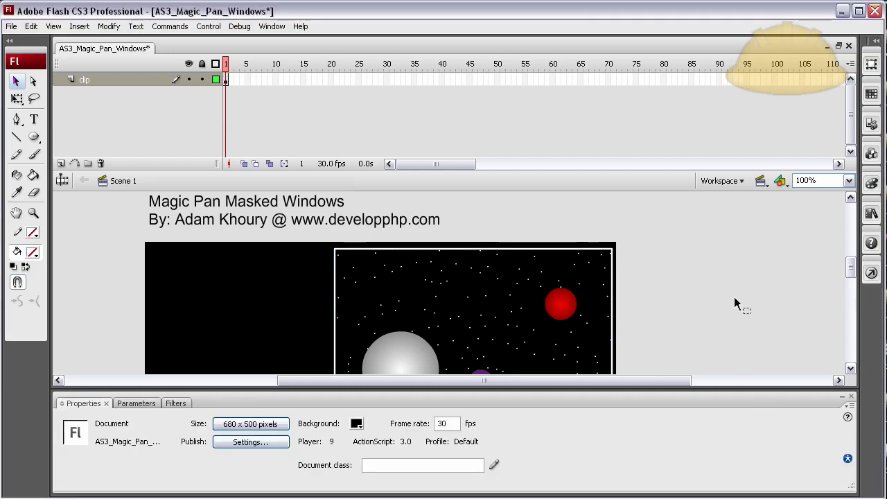
pyautogui.hotkey('ctrl', 'Return')
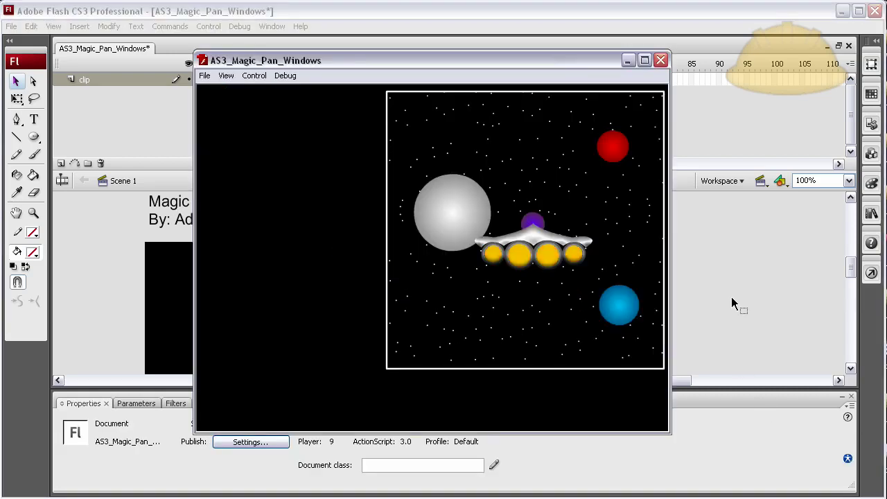